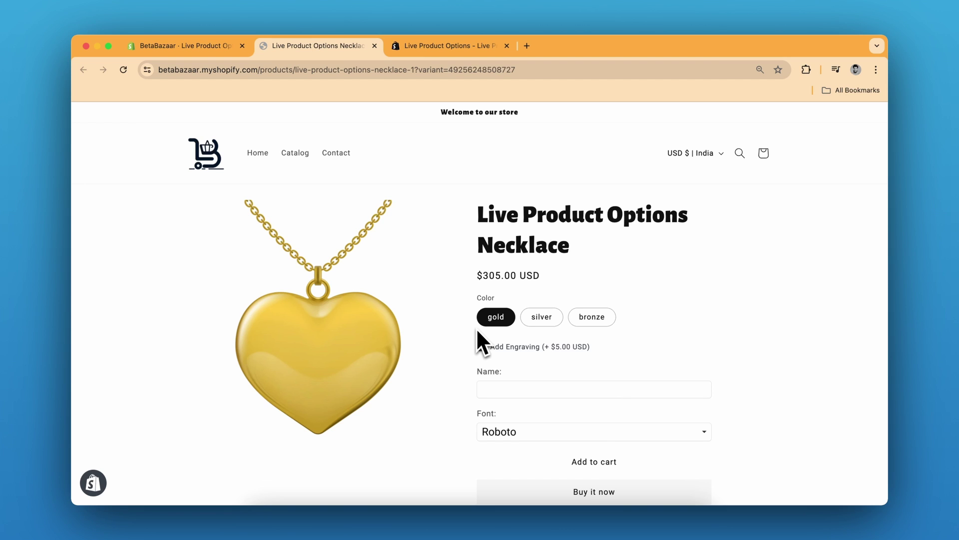
Step: Add engraving and try the silver and bronze finishes, ending on gold with engraving at $305
left_click(482, 346)
scroll(464, 283, "down", 2)
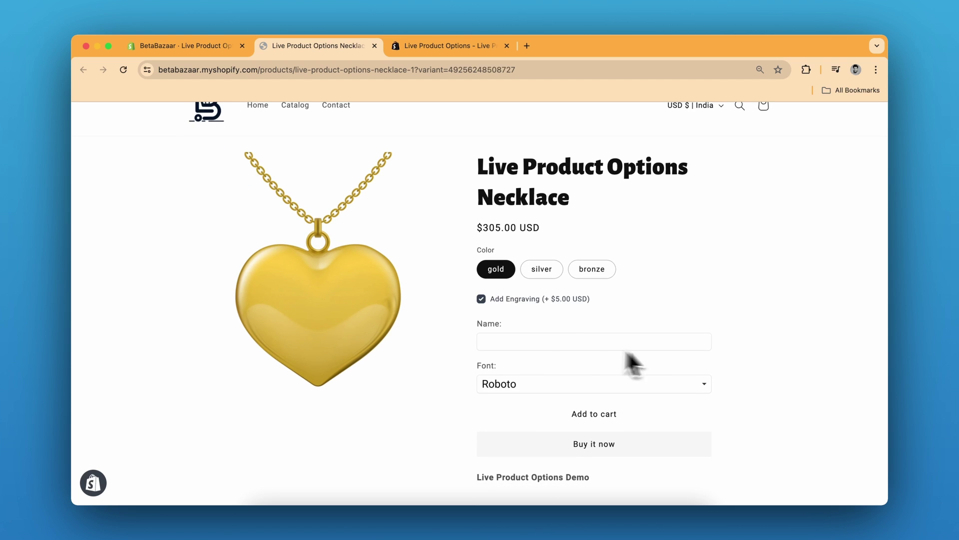
left_click(542, 272)
left_click(593, 273)
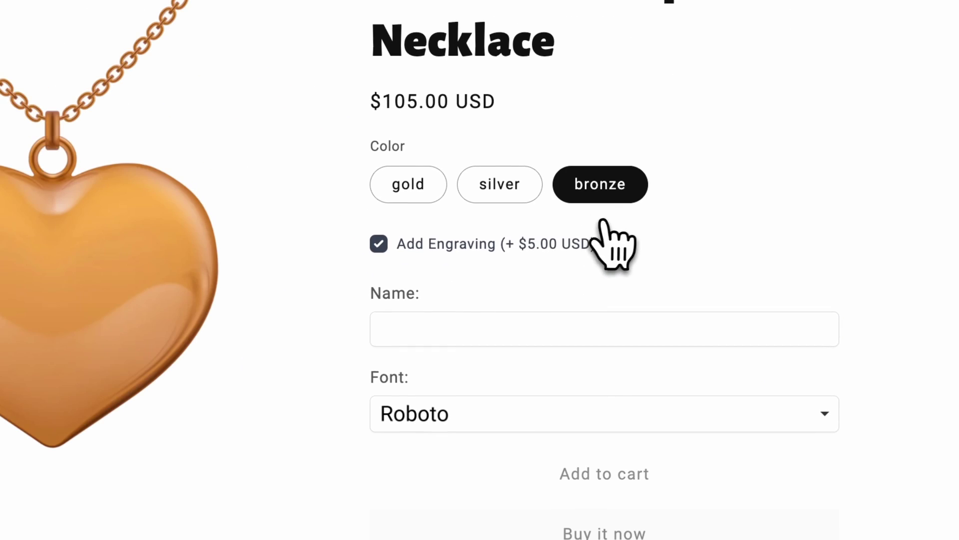
left_click(488, 192)
left_click(423, 177)
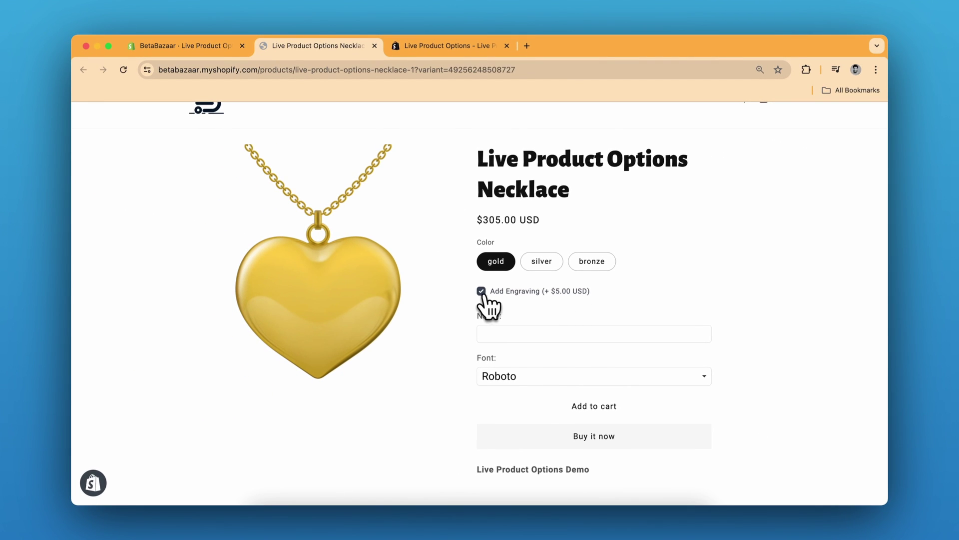
left_click(481, 291)
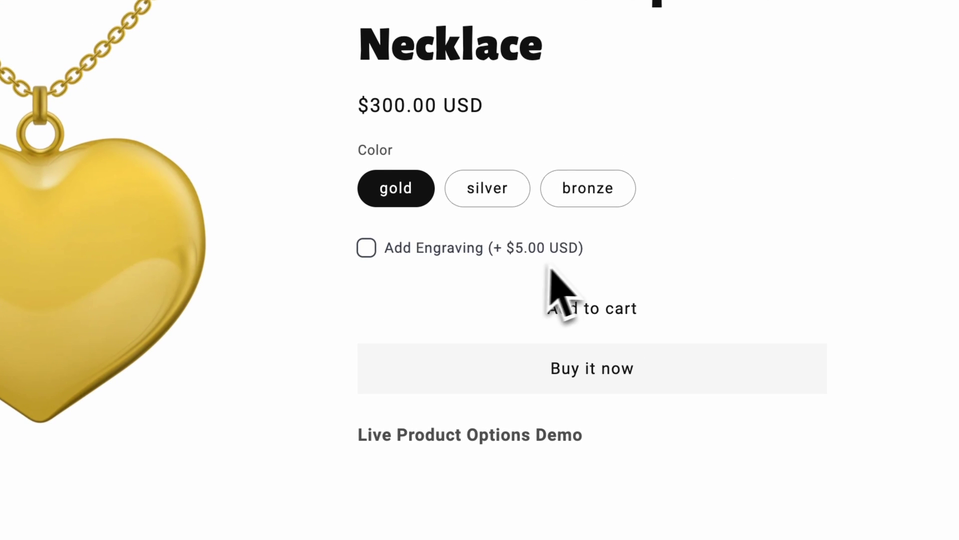
left_click(367, 248)
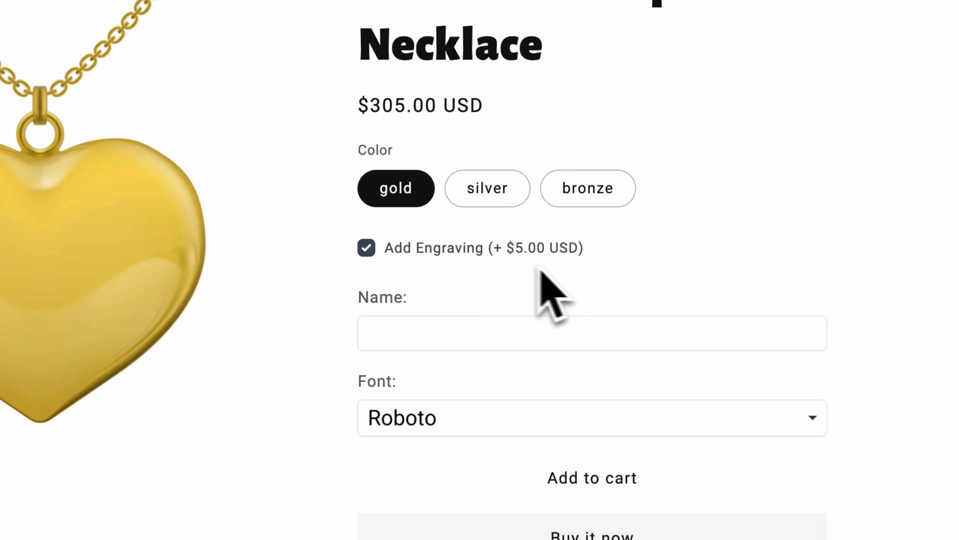
Step: Enter the customer's name for engraving in Open Sans, then bring up the Live Product Options listing
left_click(440, 340)
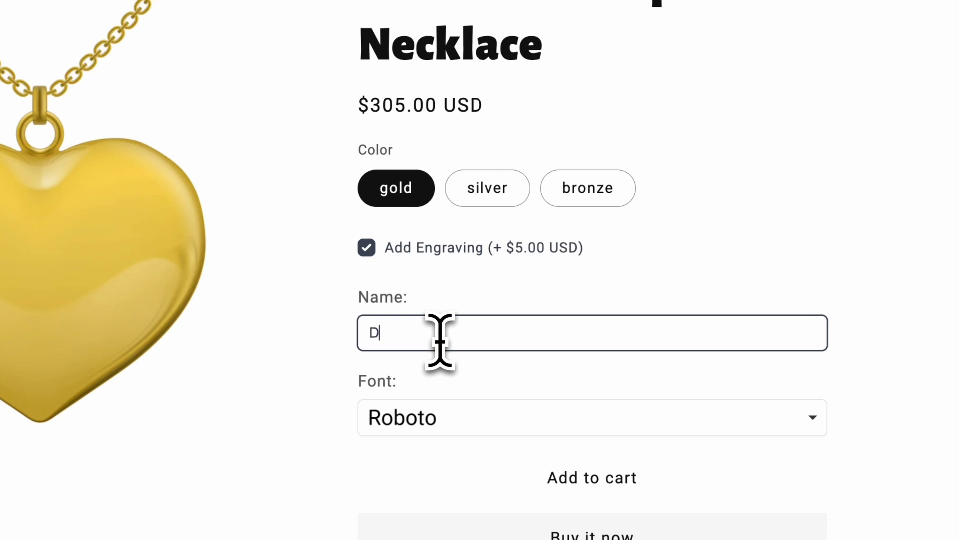
type("David")
left_click(472, 420)
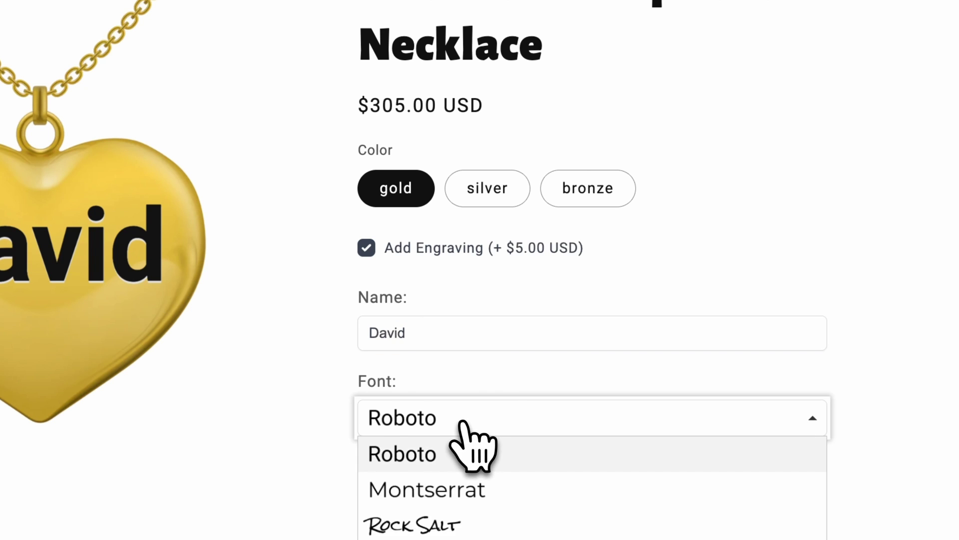
left_click(501, 446)
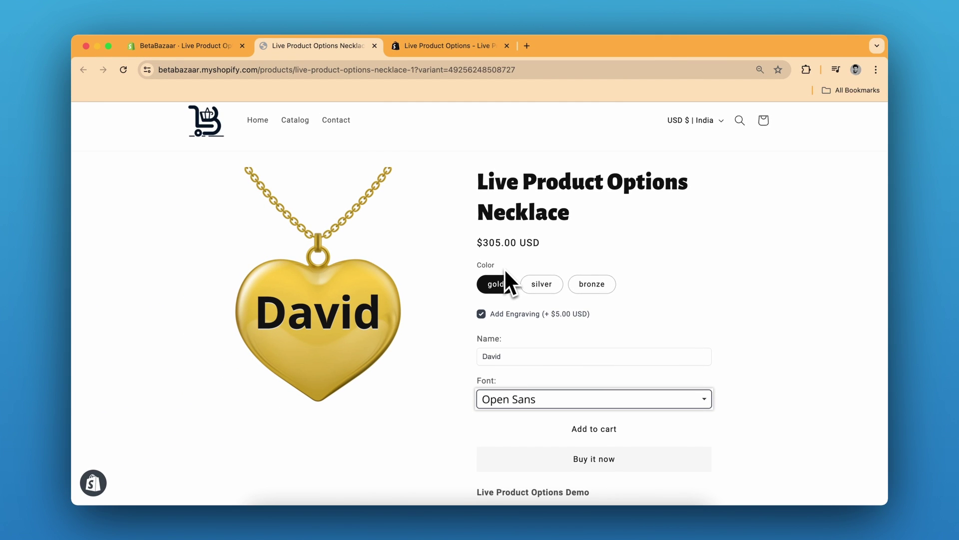
scroll(505, 270, "down", 1)
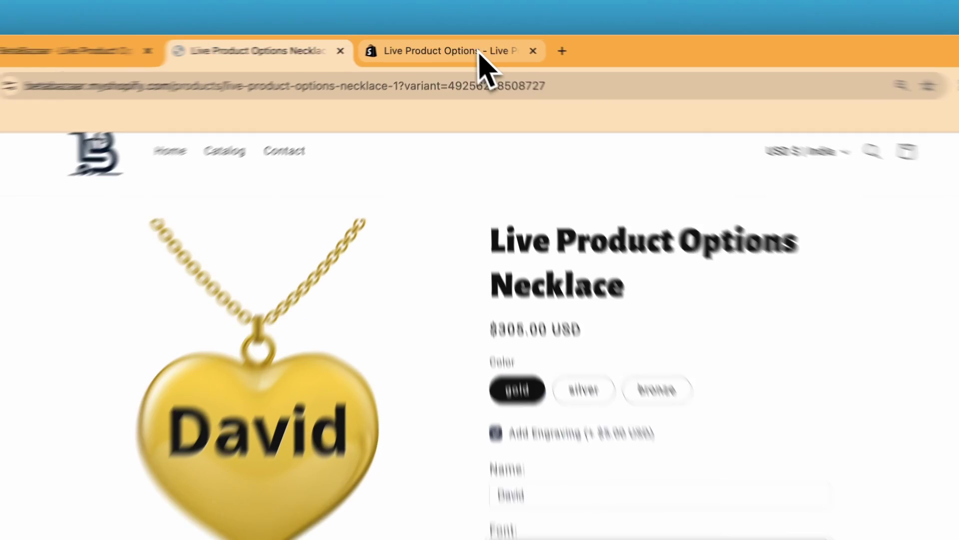
left_click(465, 46)
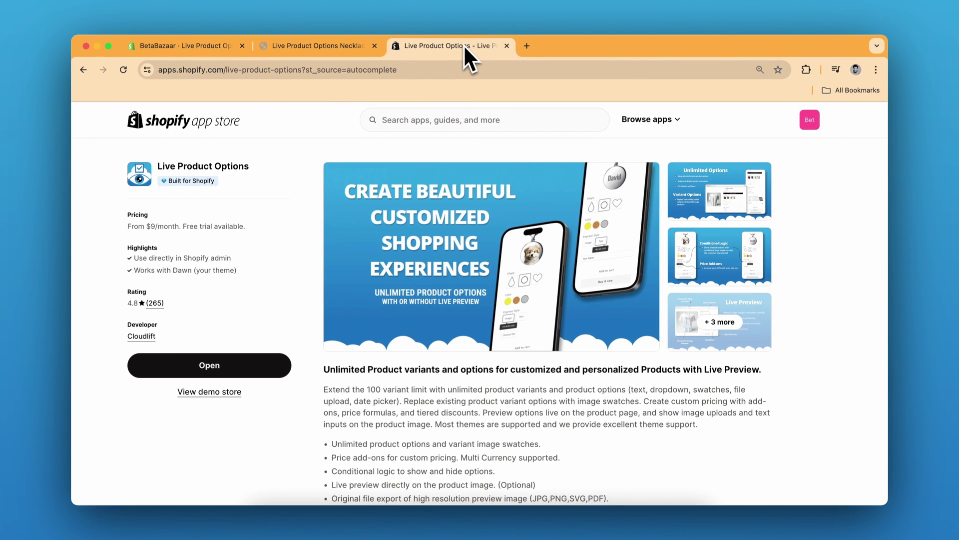
Step: In the store admin, skim the Live Product Options templates, then return to the option sets list
left_click(197, 50)
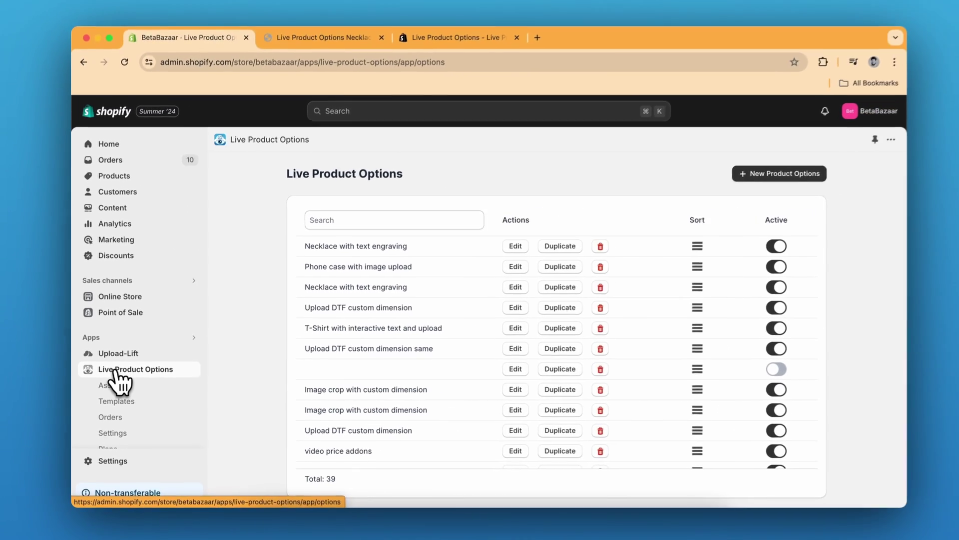
scroll(194, 368, "down", 1)
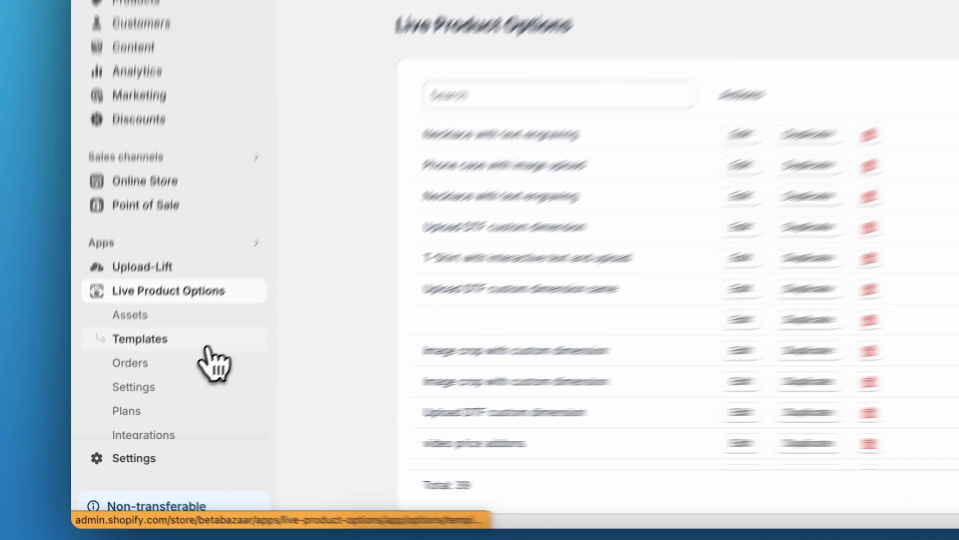
left_click(161, 389)
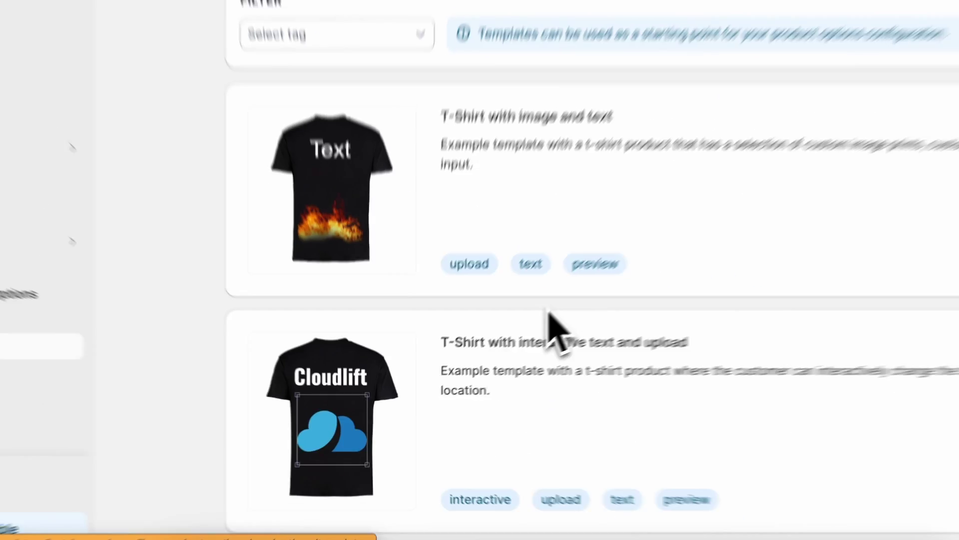
scroll(881, 259, "down", 5)
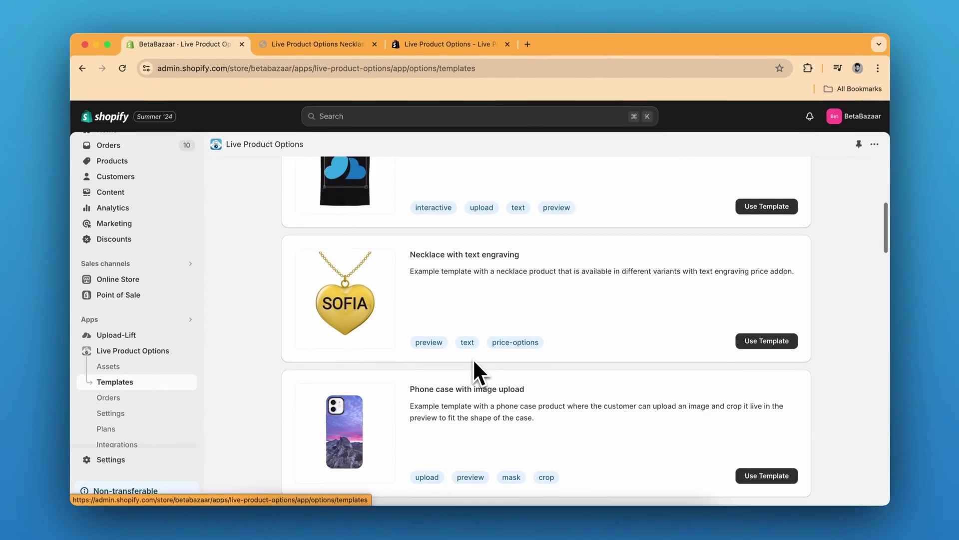
scroll(473, 358, "down", 10)
scroll(473, 358, "up", 5)
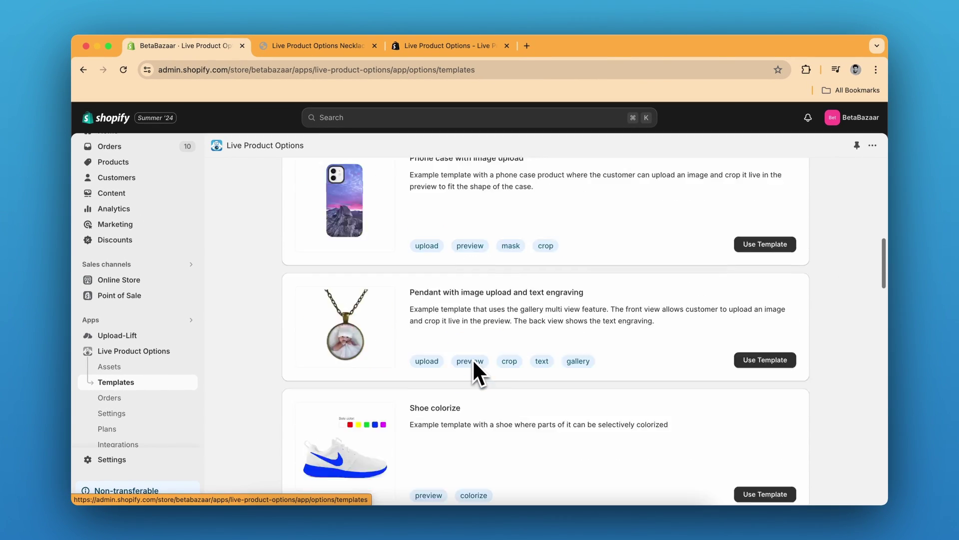
scroll(473, 364, "up", 10)
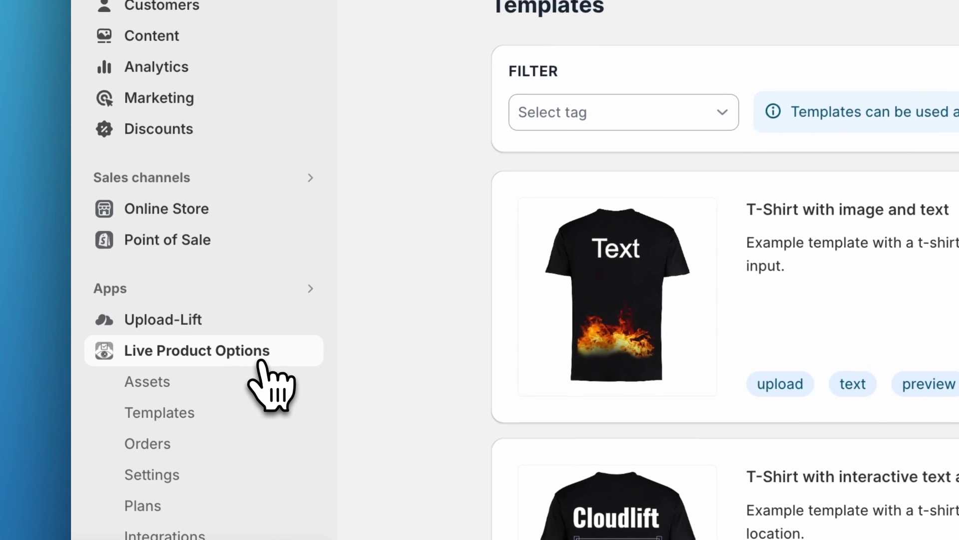
left_click(171, 351)
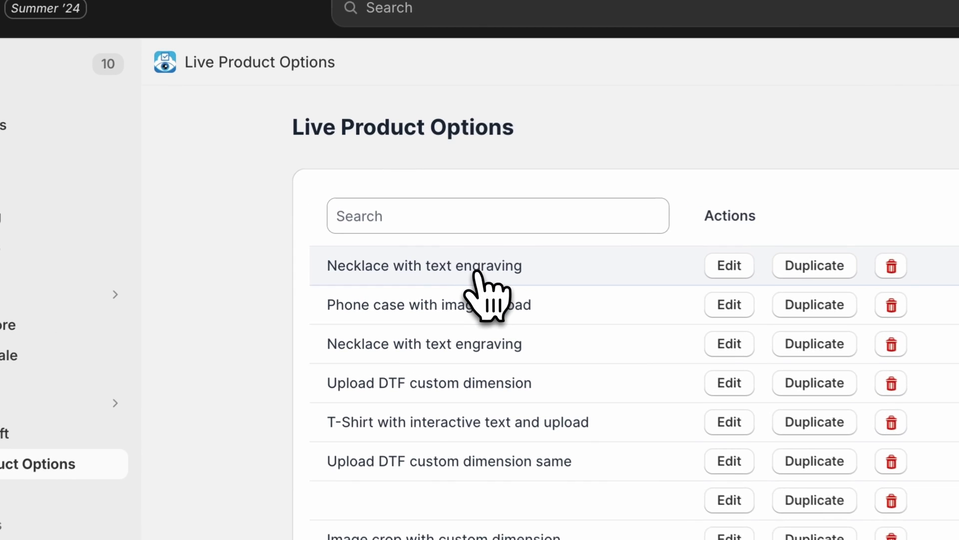
Step: Open the Necklace with text engraving set and scroll through its engraving, name and font options
left_click(383, 256)
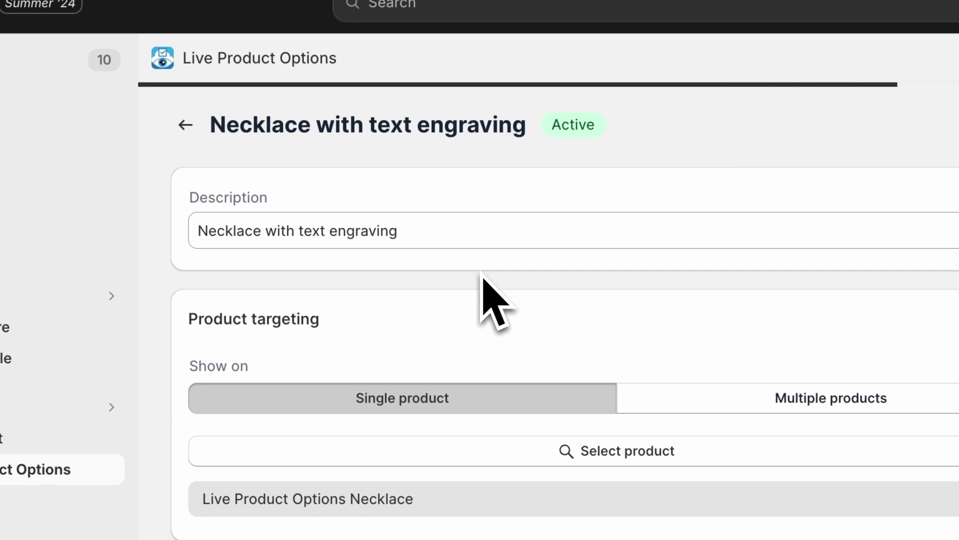
scroll(477, 287, "down", 3)
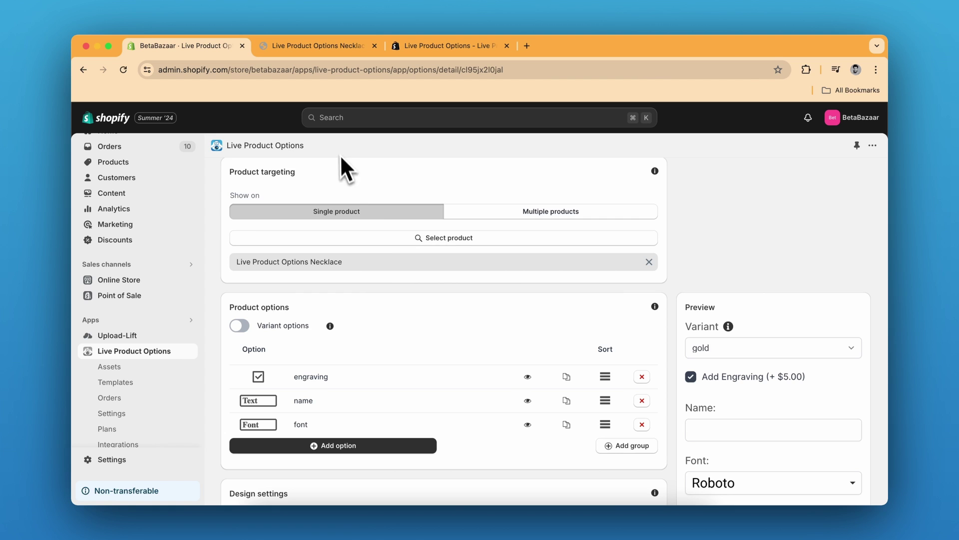
scroll(349, 282, "down", 3)
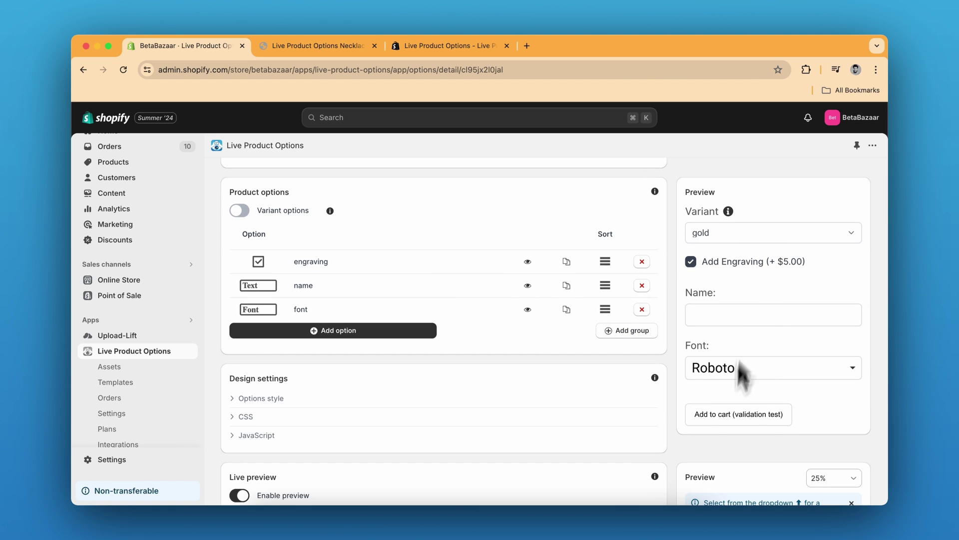
scroll(594, 360, "down", 10)
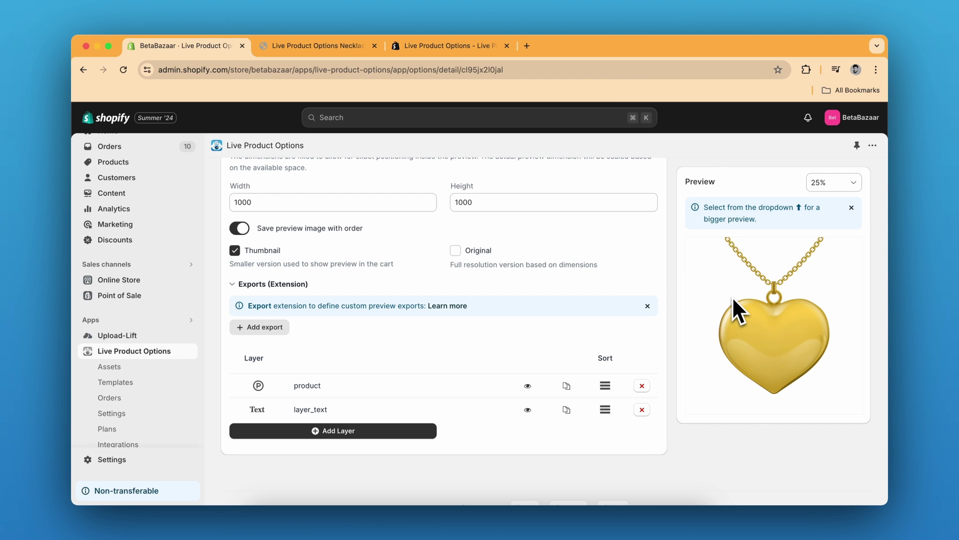
scroll(732, 295, "up", 10)
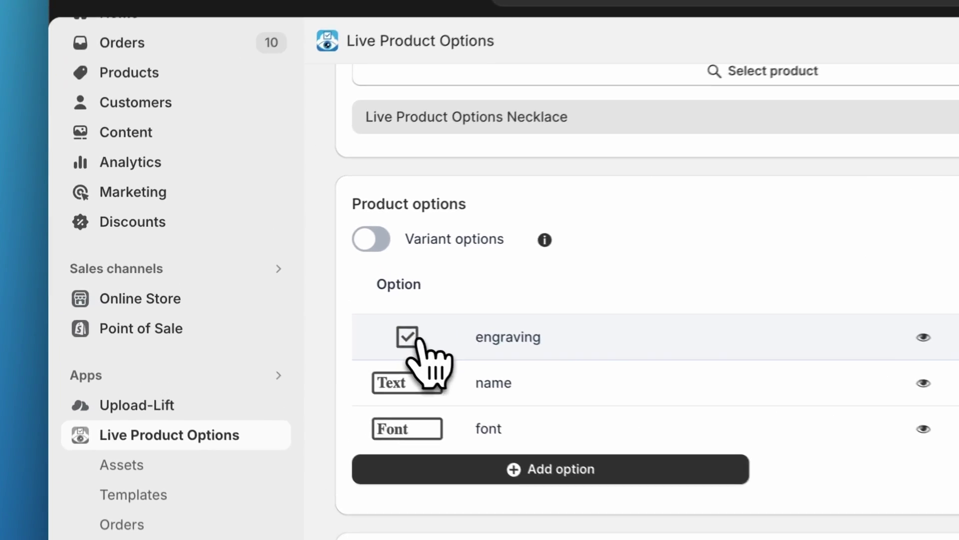
Step: Expand the engraving option and keep its type set to Checkbox
left_click(256, 301)
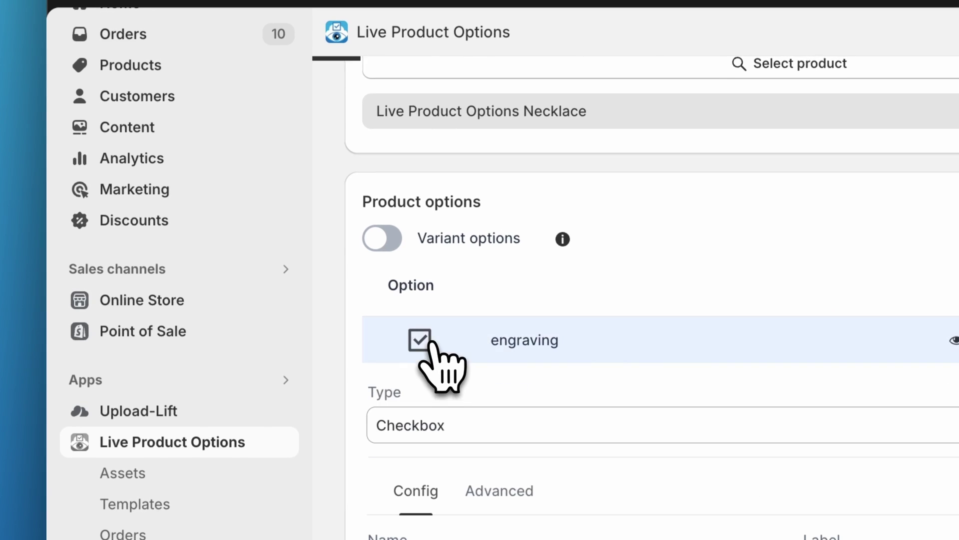
left_click(434, 424)
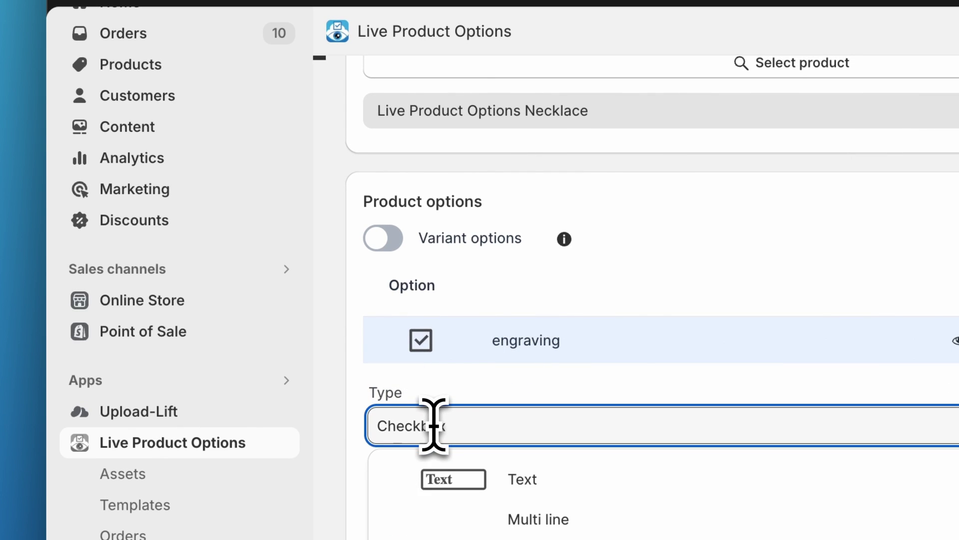
scroll(450, 450, "down", 15)
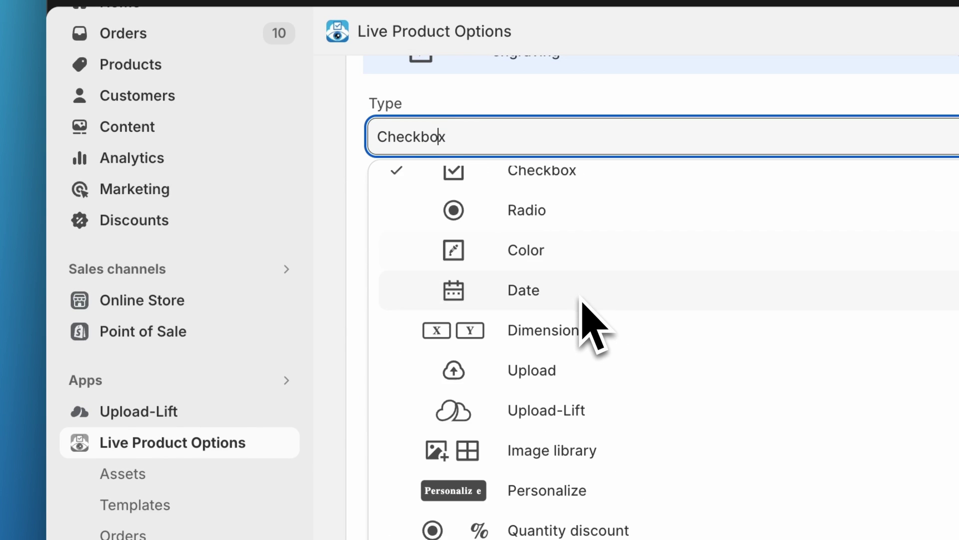
scroll(582, 299, "down", 1)
scroll(583, 311, "up", 5)
left_click(517, 133)
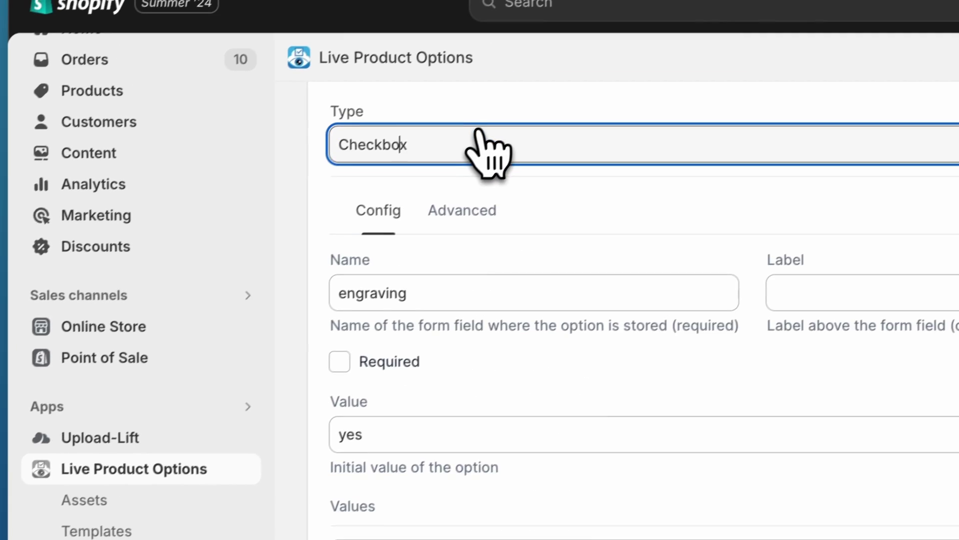
left_click(518, 100)
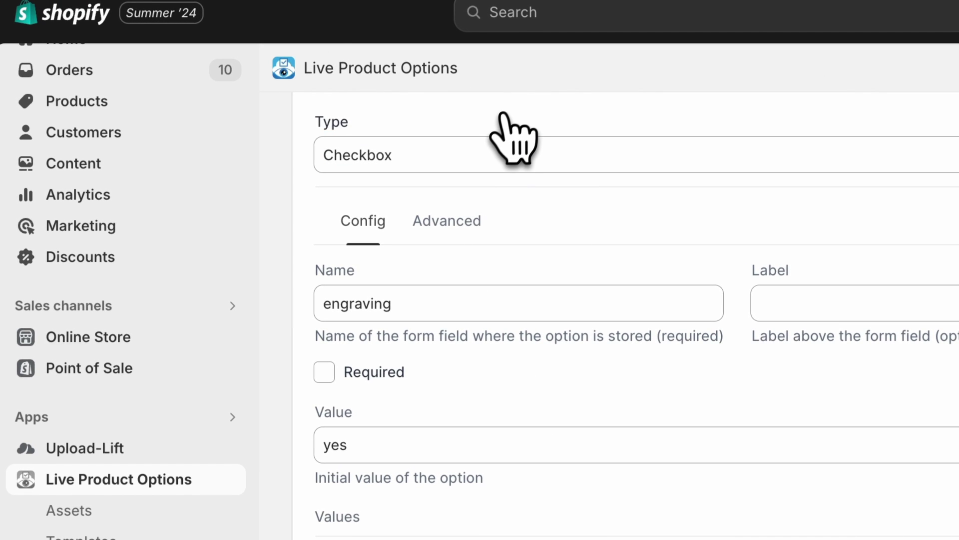
Step: Toggle Add Engraving in the preview, confirming Name, Font and the $305.00 price, then collapse engraving
scroll(503, 115, "down", 6)
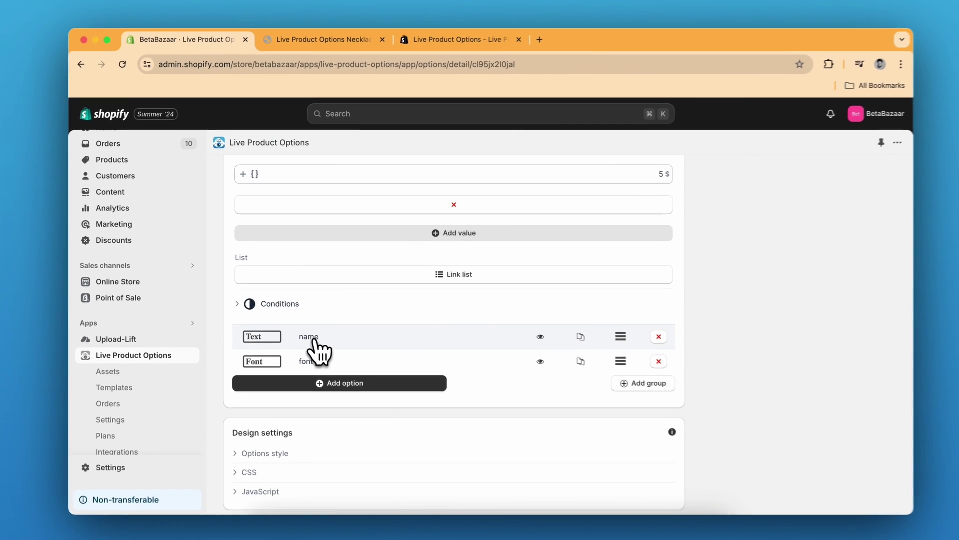
scroll(330, 350, "down", 3)
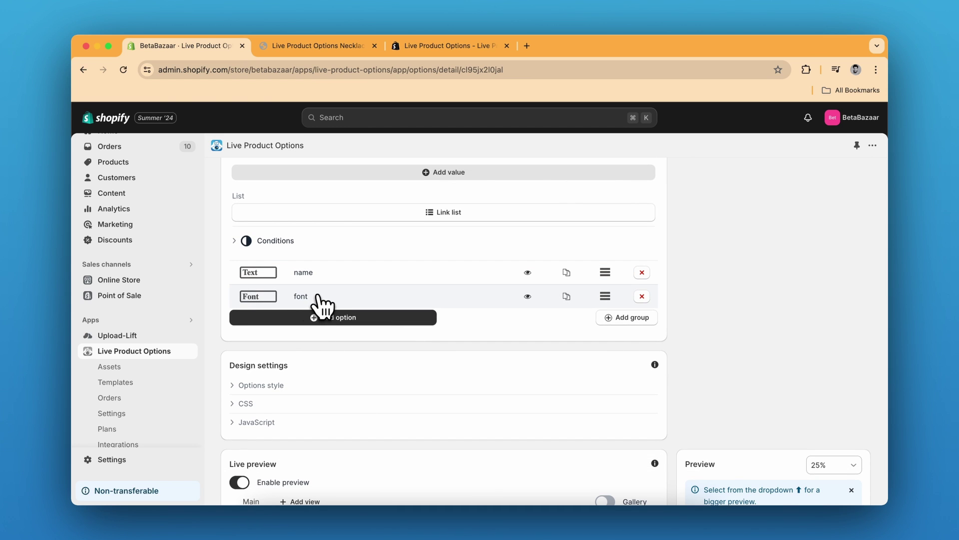
scroll(323, 302, "up", 10)
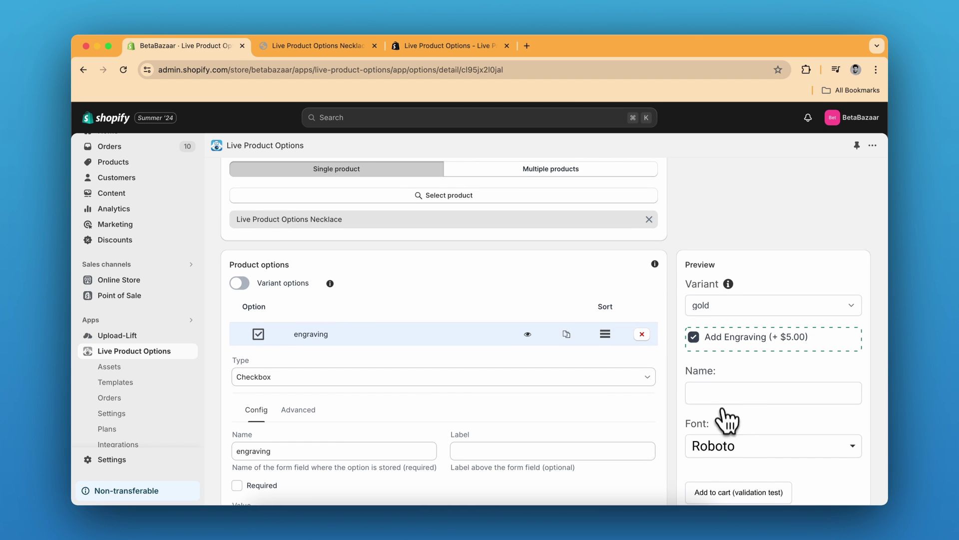
scroll(719, 384, "down", 3)
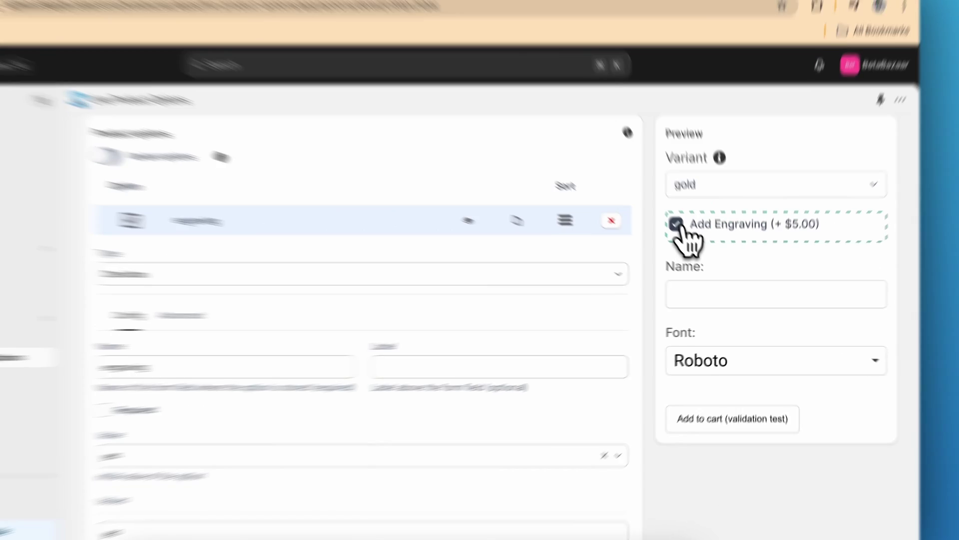
left_click(694, 244)
left_click(694, 244)
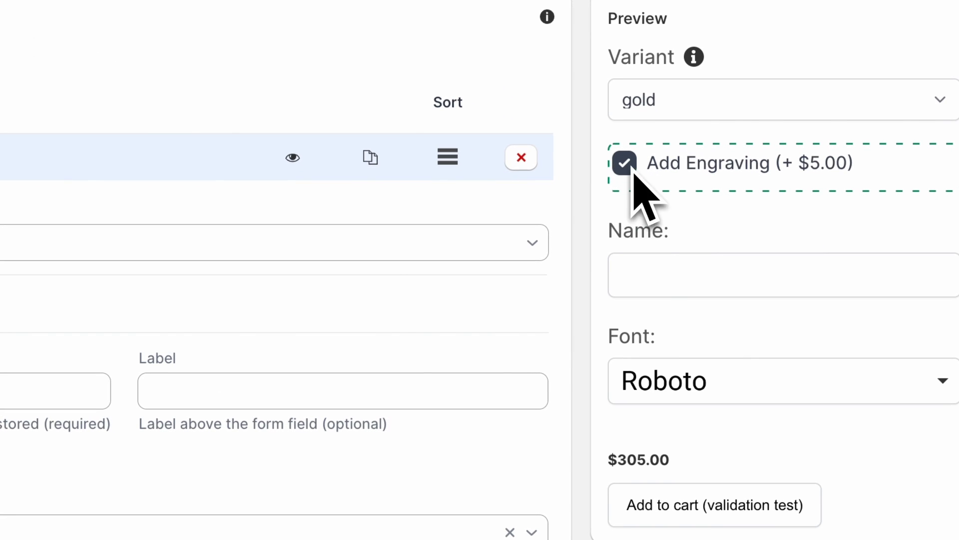
left_click(629, 170)
left_click(628, 169)
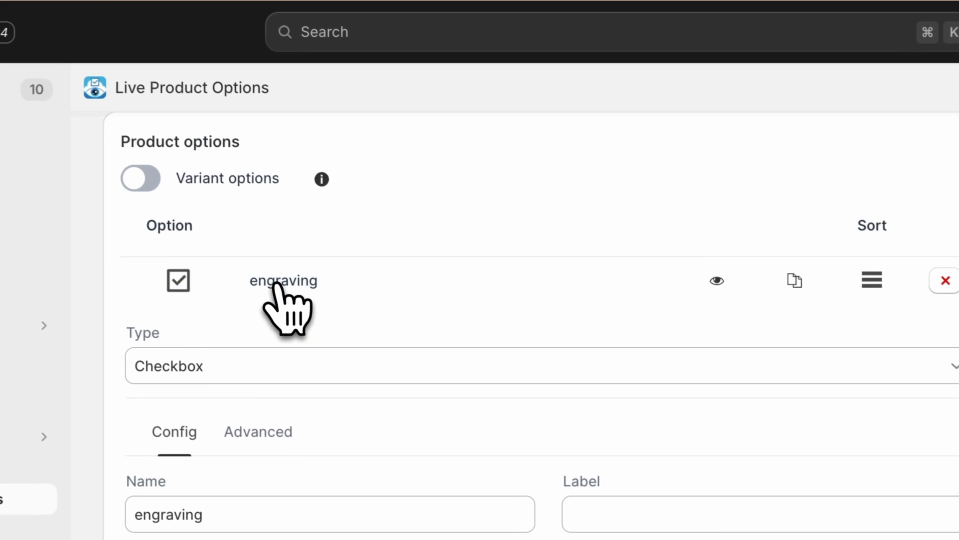
left_click(290, 294)
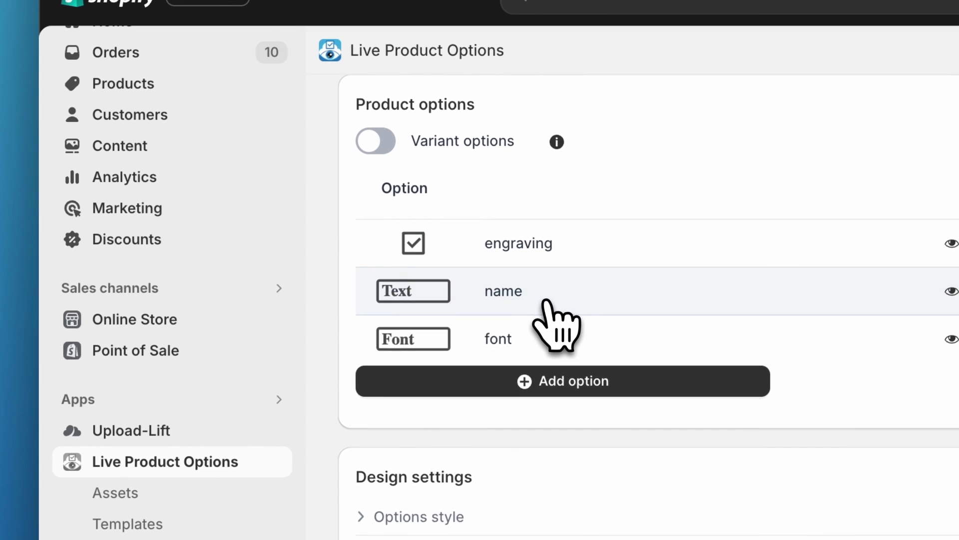
Step: Expand the name option and its Conditions, showing it appears only when engraving equals yes
left_click(320, 347)
scroll(545, 305, "down", 10)
scroll(550, 320, "up", 3)
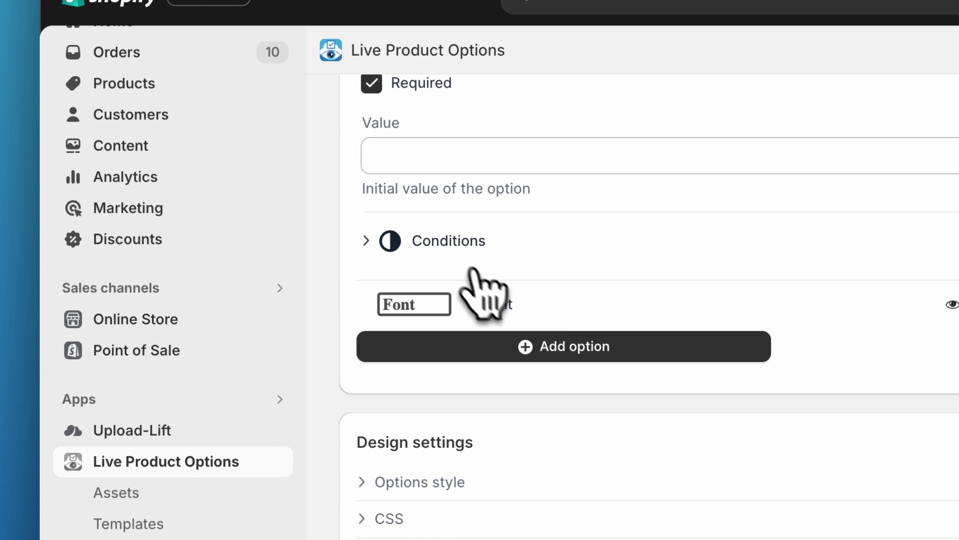
left_click(452, 242)
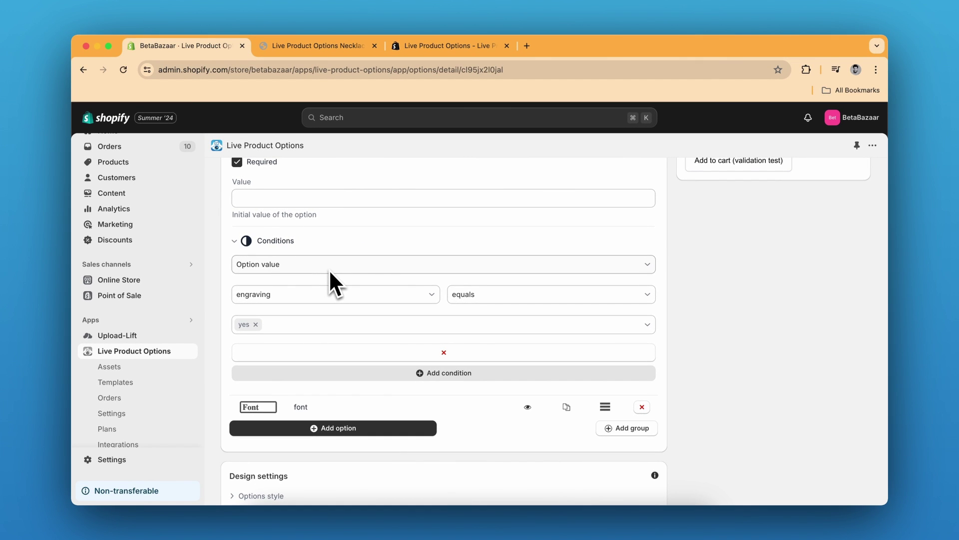
scroll(329, 269, "up", 6)
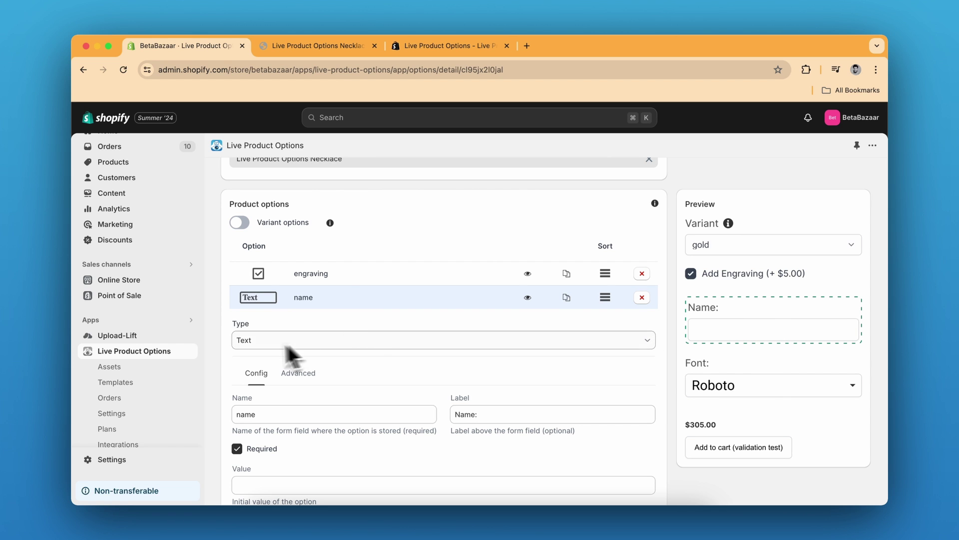
scroll(380, 332, "down", 10)
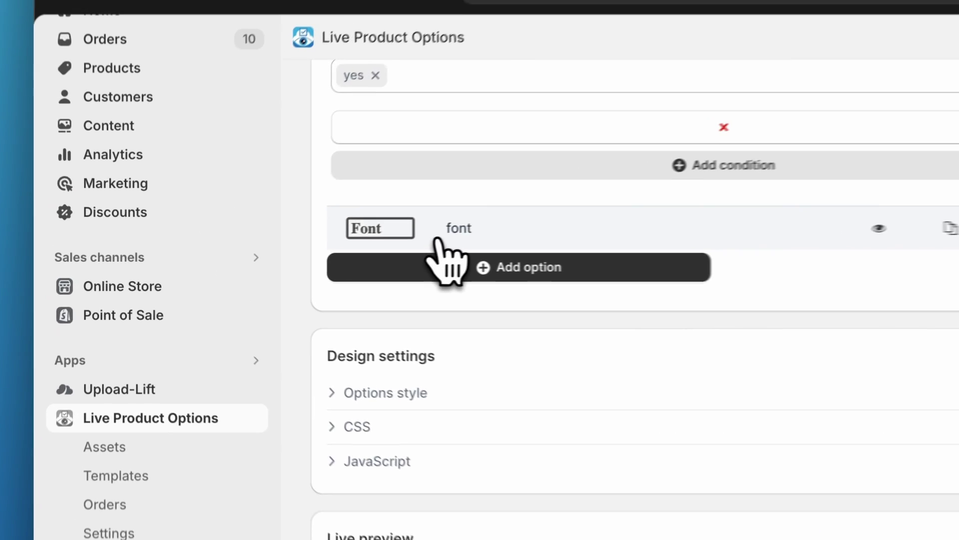
Step: Expand the font option's engraving-equals-yes condition and toggle Add Engraving to confirm Name and Font hide
scroll(295, 265, "down", 8)
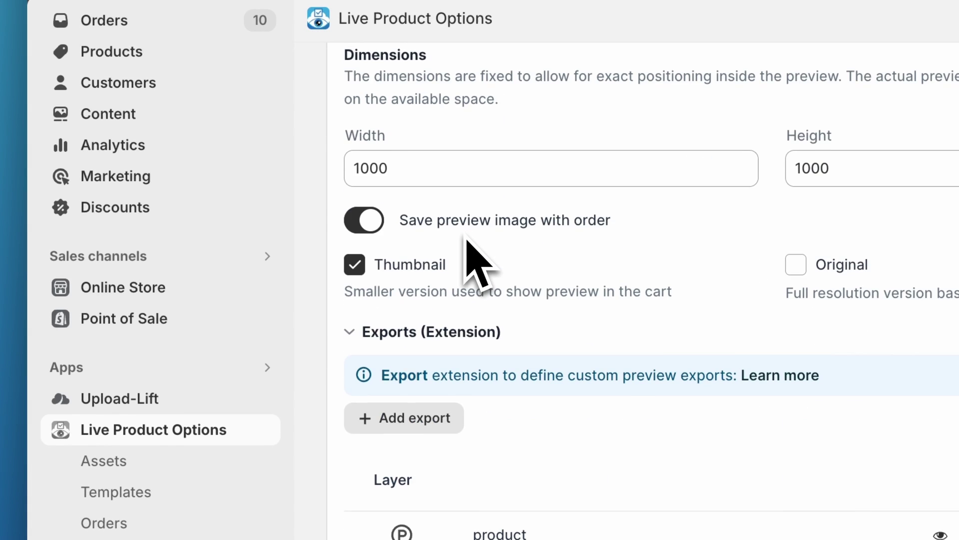
scroll(468, 238, "up", 10)
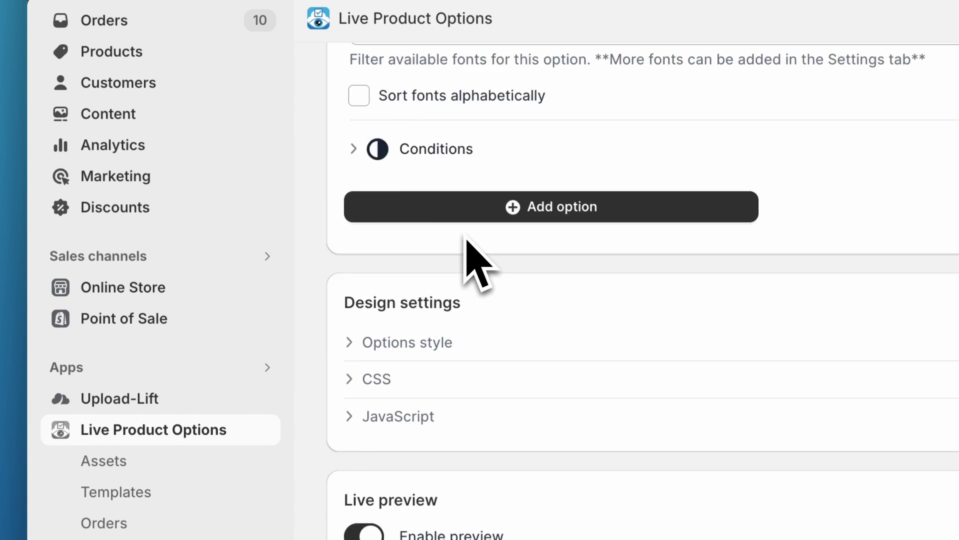
scroll(468, 239, "up", 2)
left_click(433, 236)
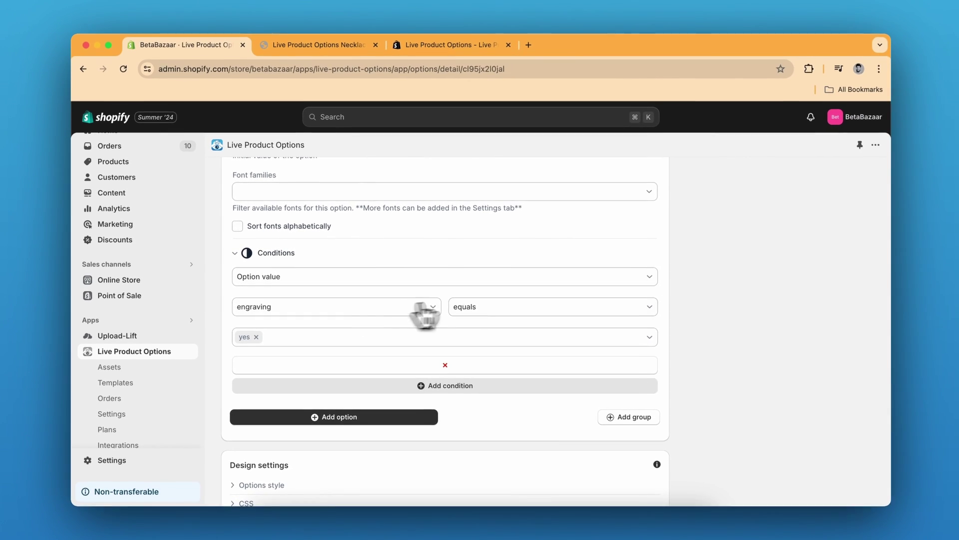
scroll(437, 349, "up", 6)
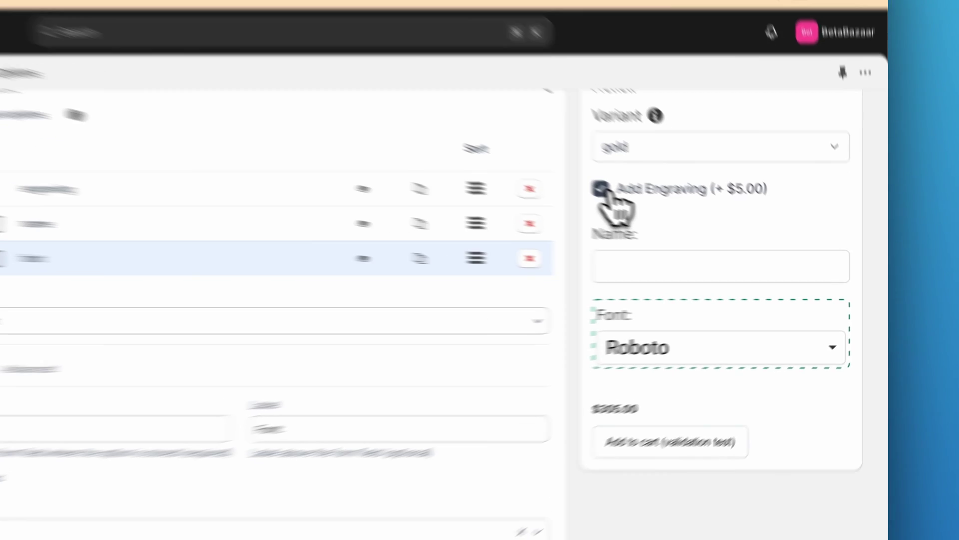
left_click(693, 228)
left_click(693, 227)
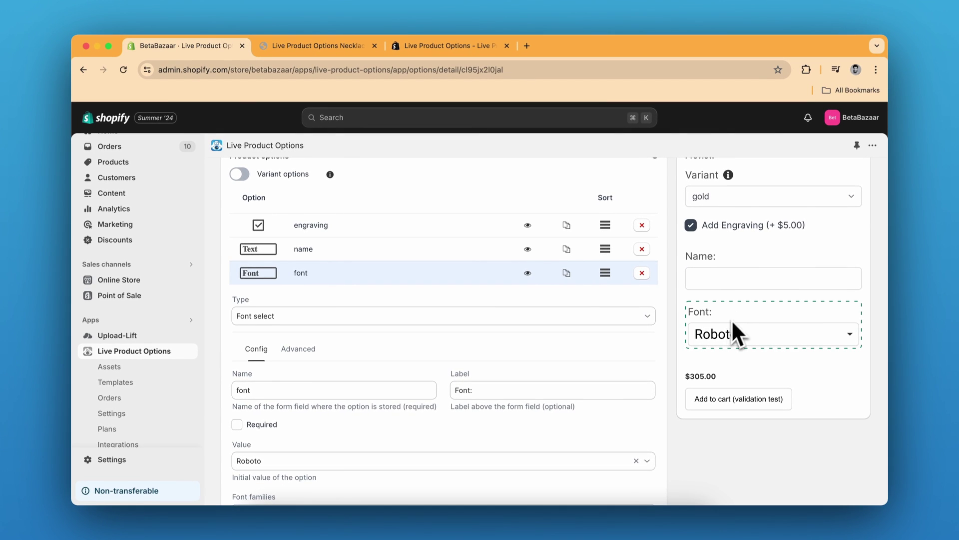
Step: Collapse the font option and scroll to the Live preview settings with product and layer_text layers
scroll(600, 210, "up", 2)
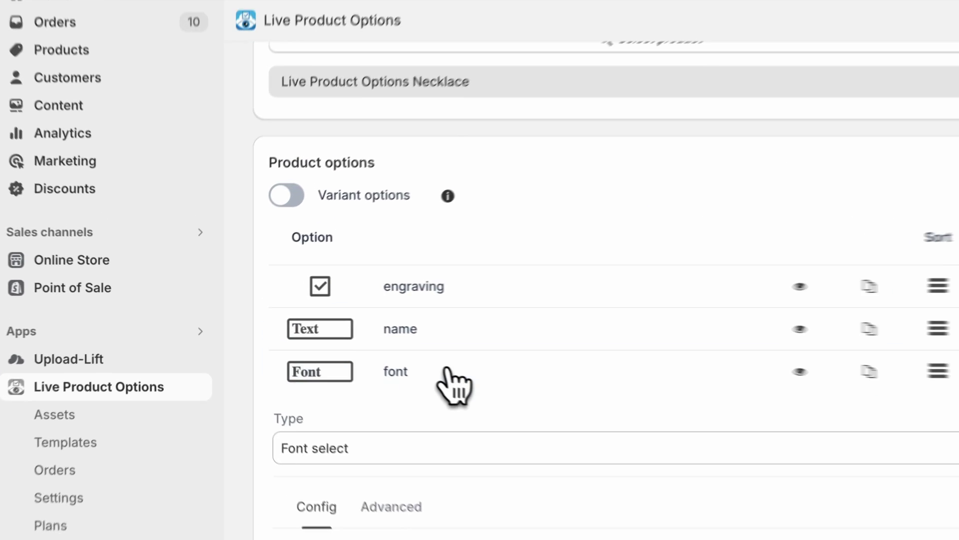
left_click(335, 340)
scroll(614, 355, "down", 1)
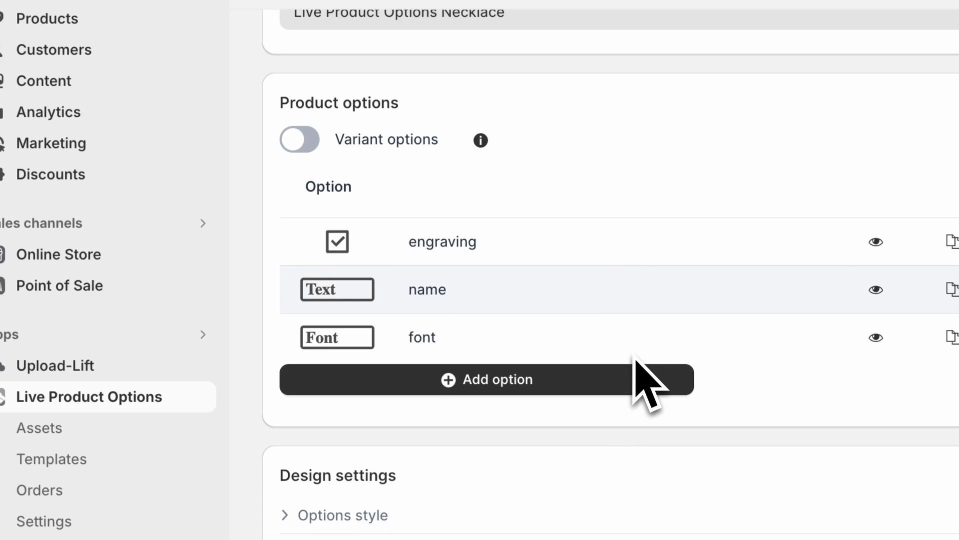
scroll(440, 310, "down", 5)
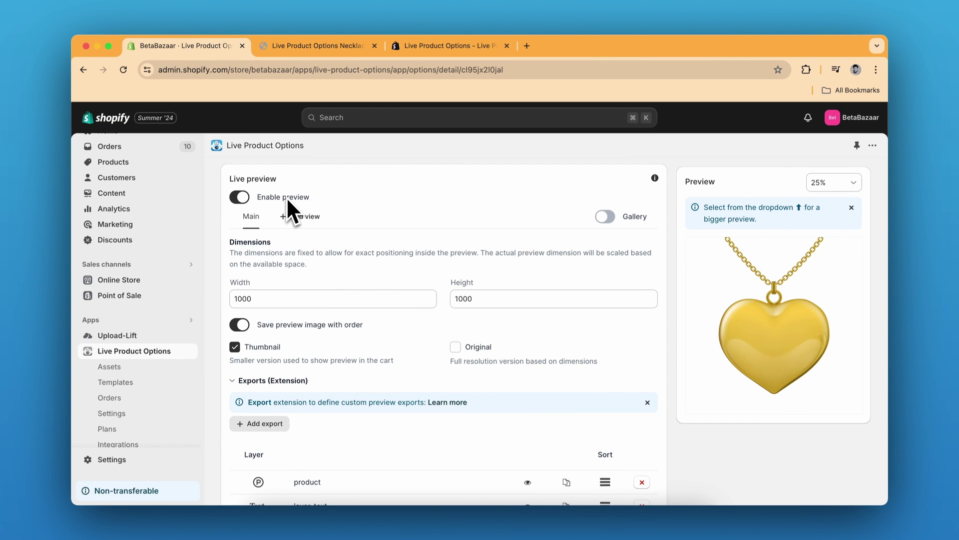
scroll(286, 197, "down", 3)
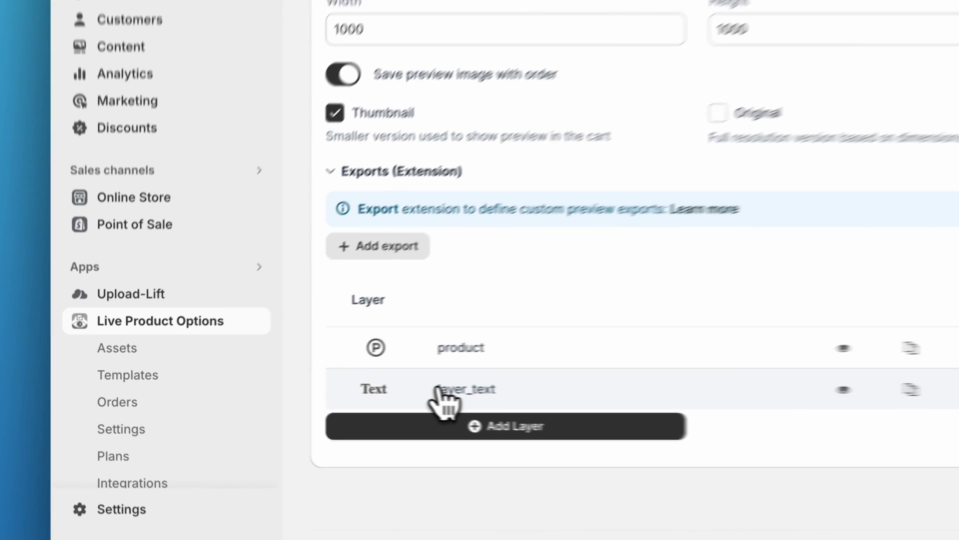
Step: Open the layer_text layer and keep it linked to the name option, then scroll back up
left_click(295, 389)
scroll(500, 404, "down", 5)
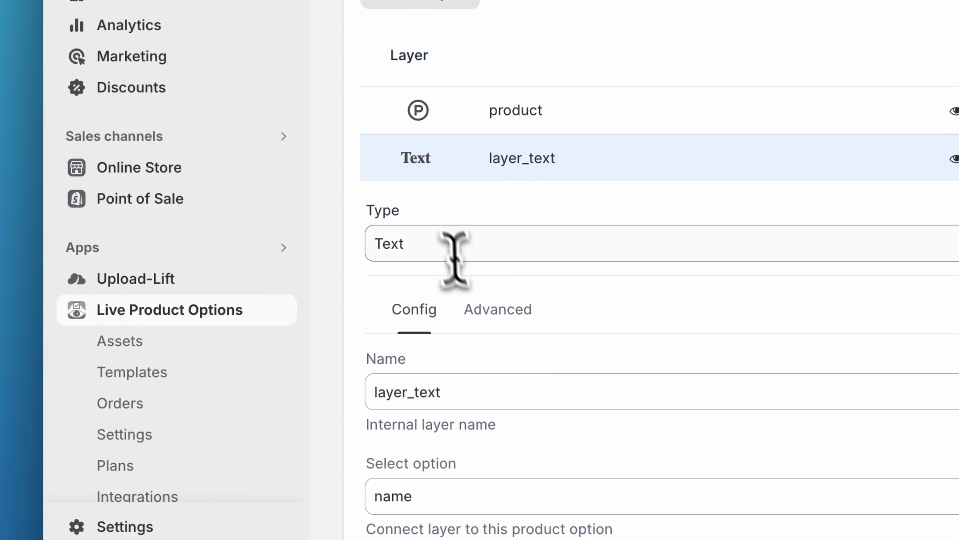
left_click(441, 239)
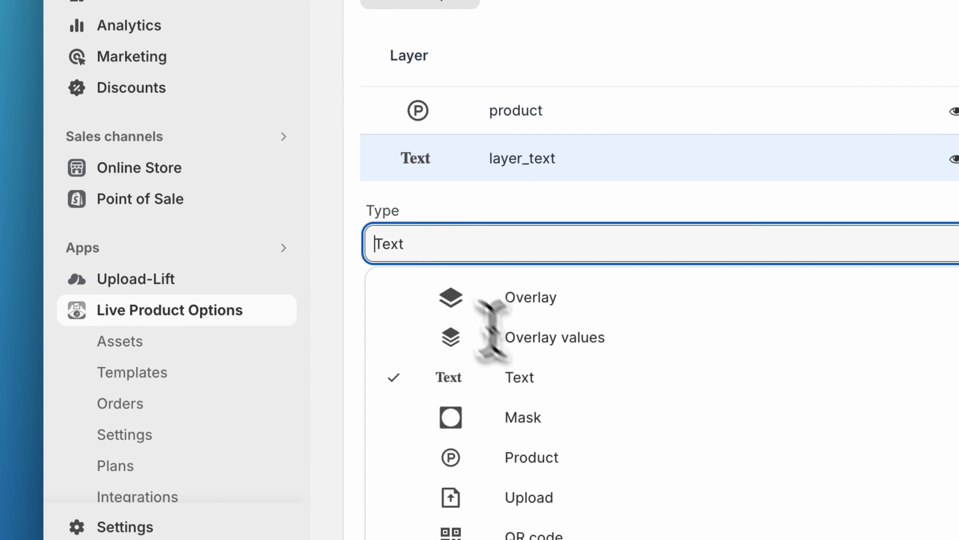
left_click(443, 238)
scroll(460, 215, "down", 5)
scroll(472, 210, "down", 1)
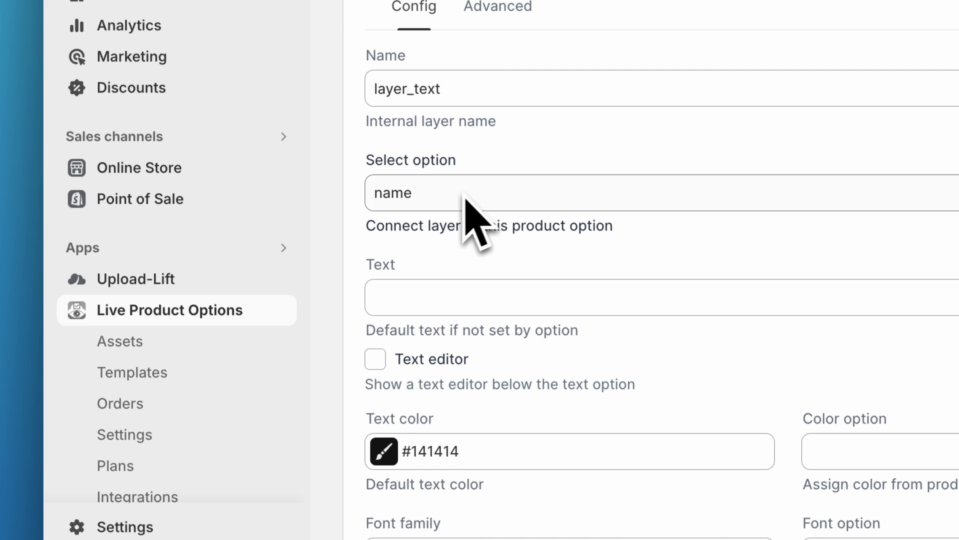
left_click(426, 187)
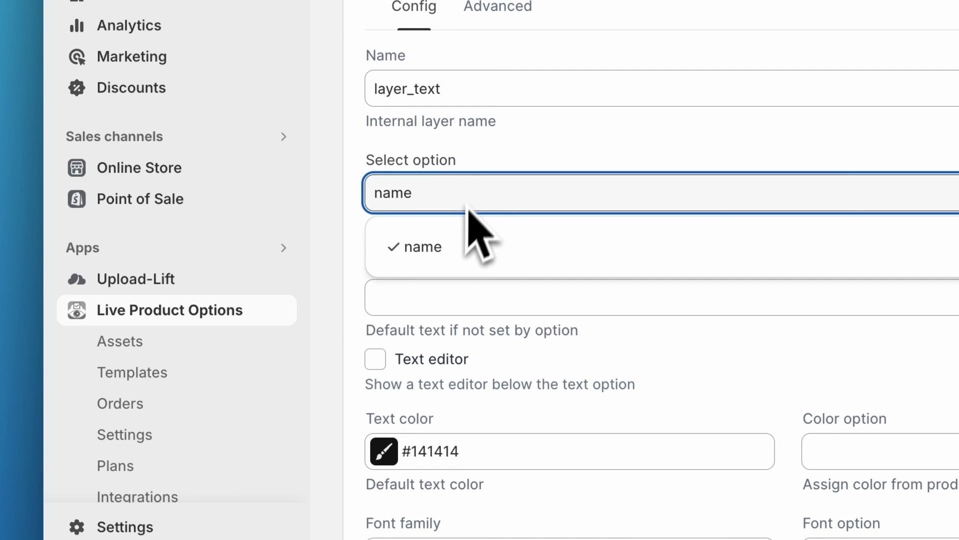
left_click(465, 162)
scroll(467, 170, "up", 15)
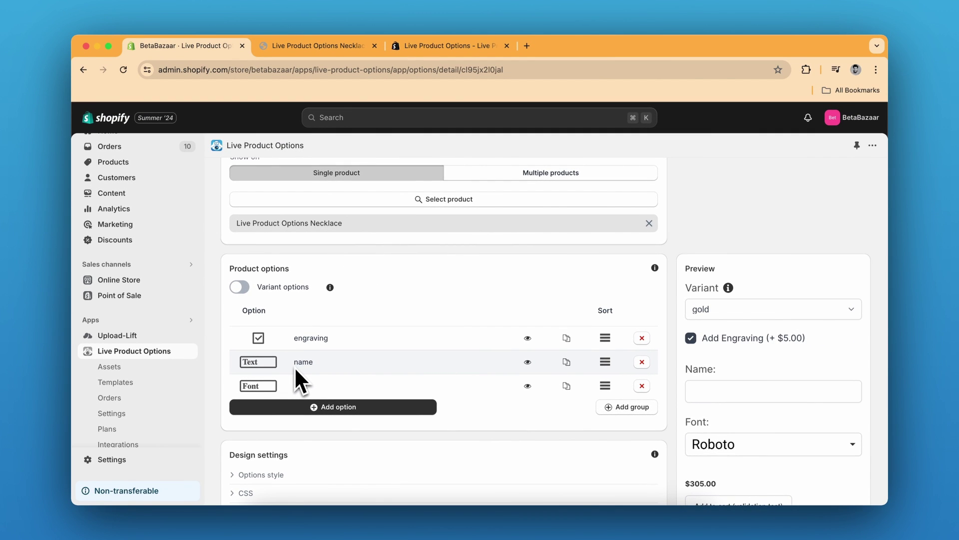
scroll(295, 370, "down", 1)
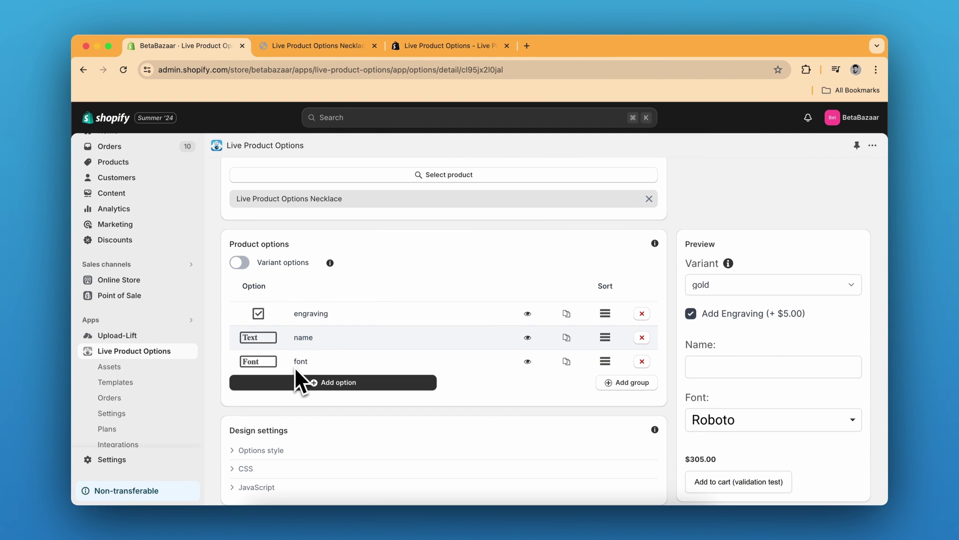
scroll(295, 367, "down", 20)
scroll(295, 369, "down", 1)
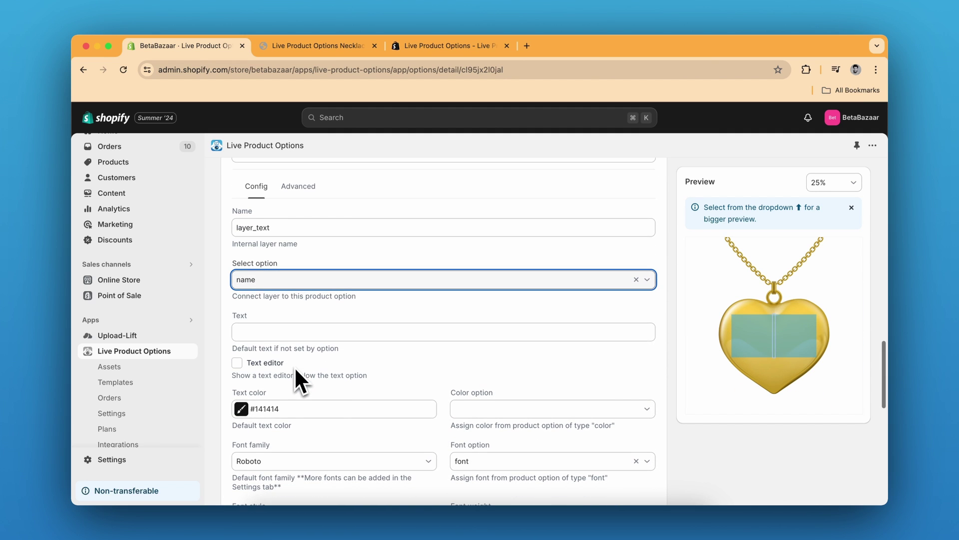
scroll(293, 271, "down", 9)
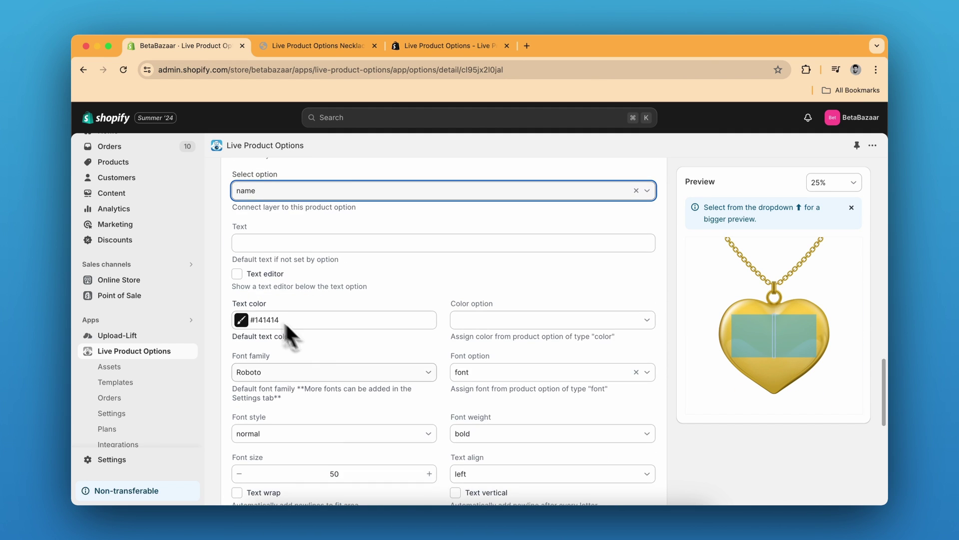
scroll(307, 367, "up", 3)
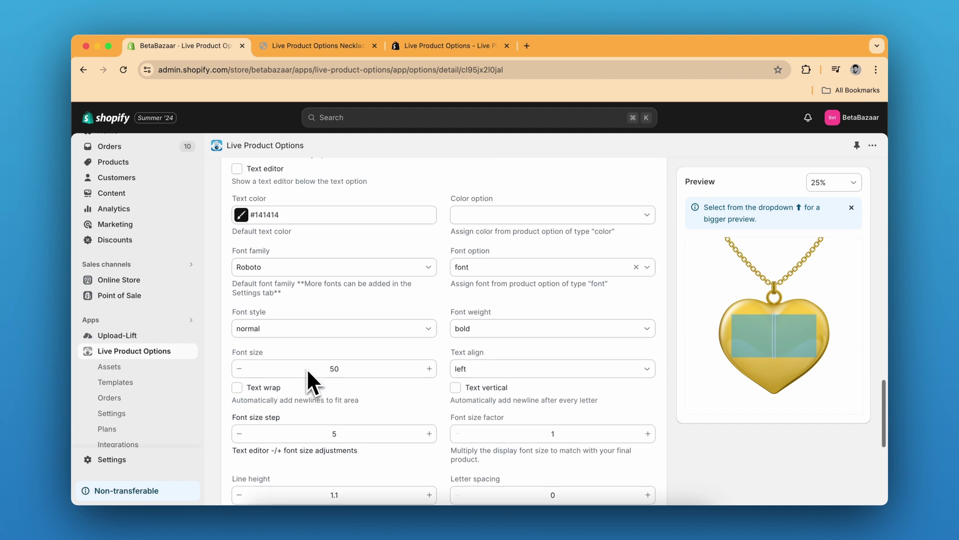
scroll(392, 294, "down", 1)
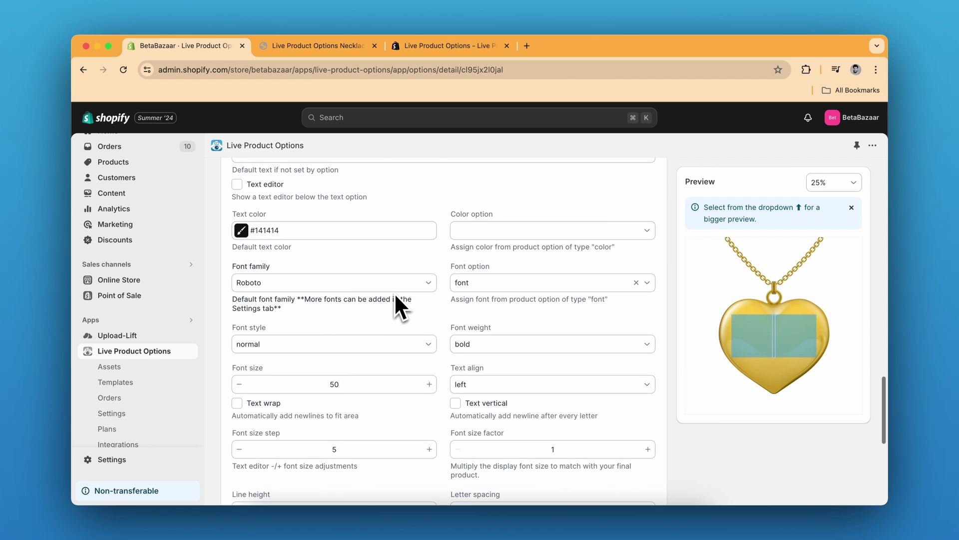
scroll(394, 293, "up", 3)
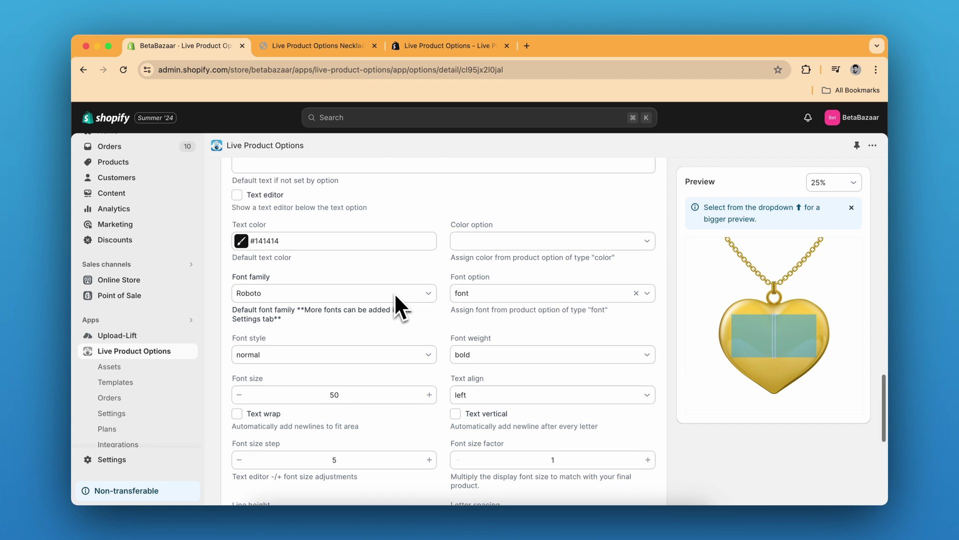
left_click(271, 262)
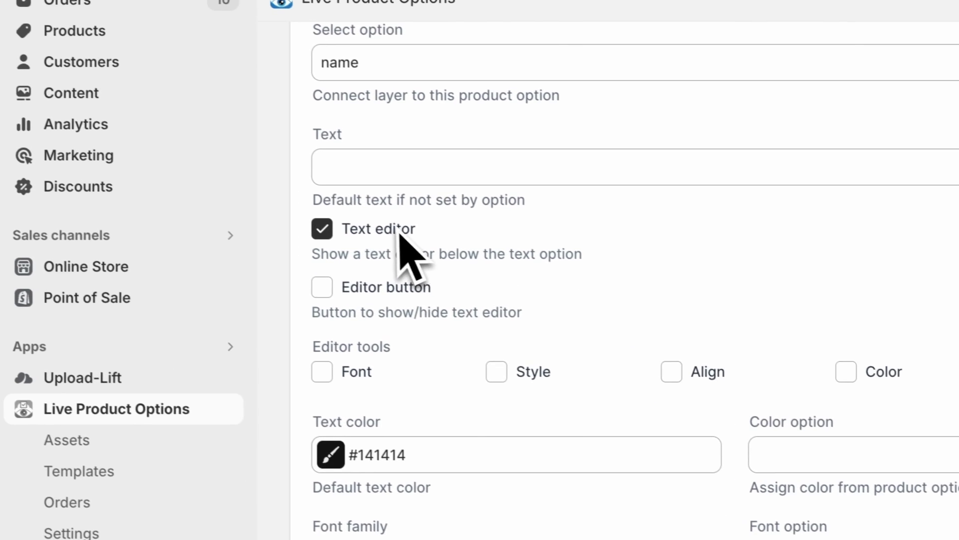
left_click(151, 190)
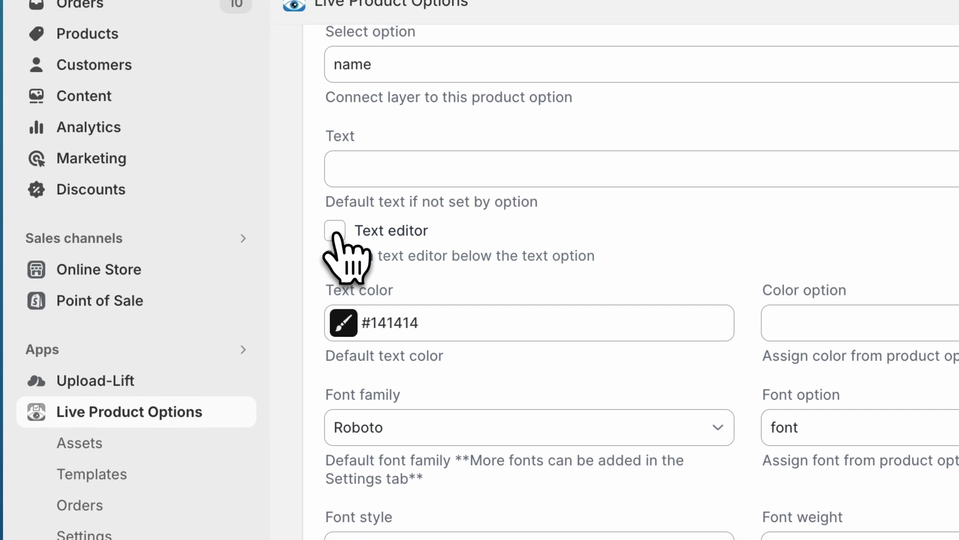
scroll(350, 257, "down", 2)
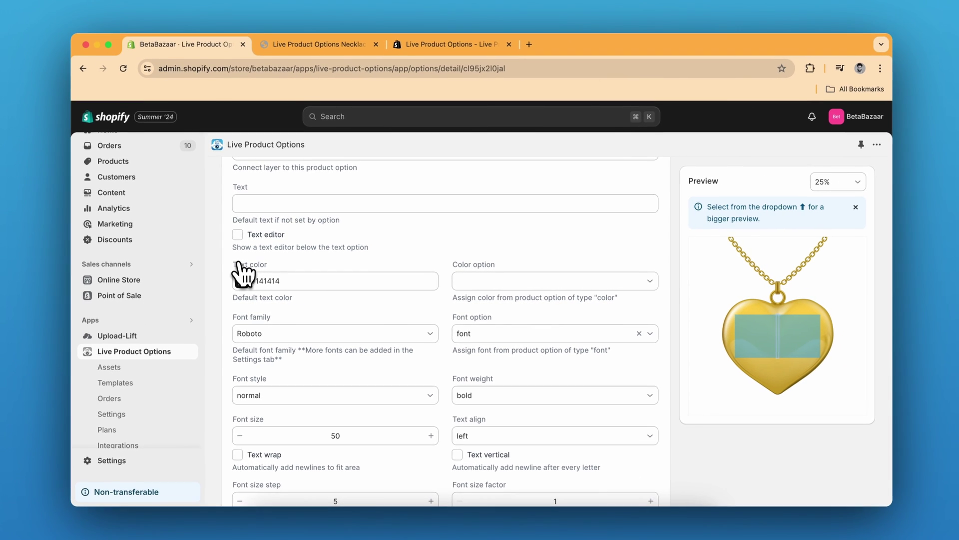
scroll(239, 264, "down", 10)
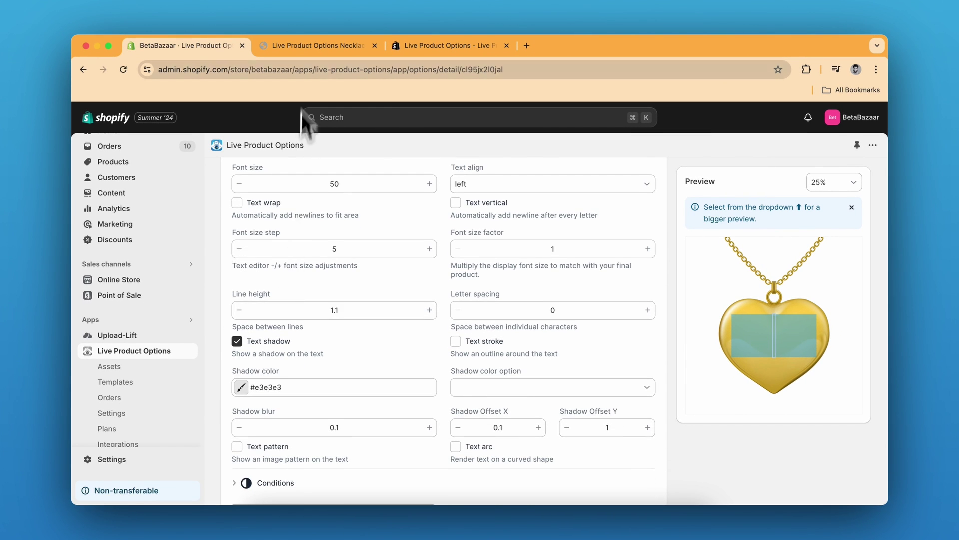
Step: On the storefront, preview the engraving in Rock Salt, then set the engraving font to Oswald
left_click(309, 45)
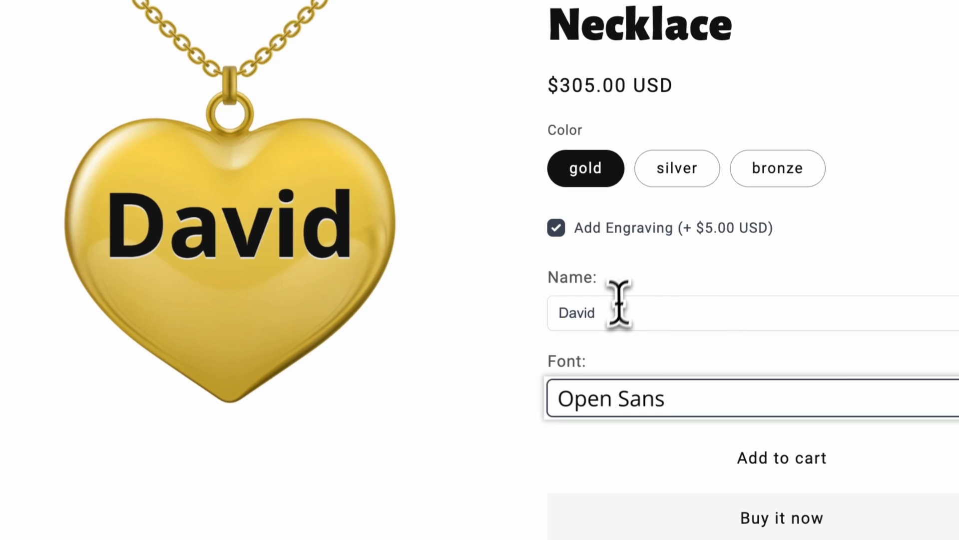
left_click(619, 306)
left_click(595, 400)
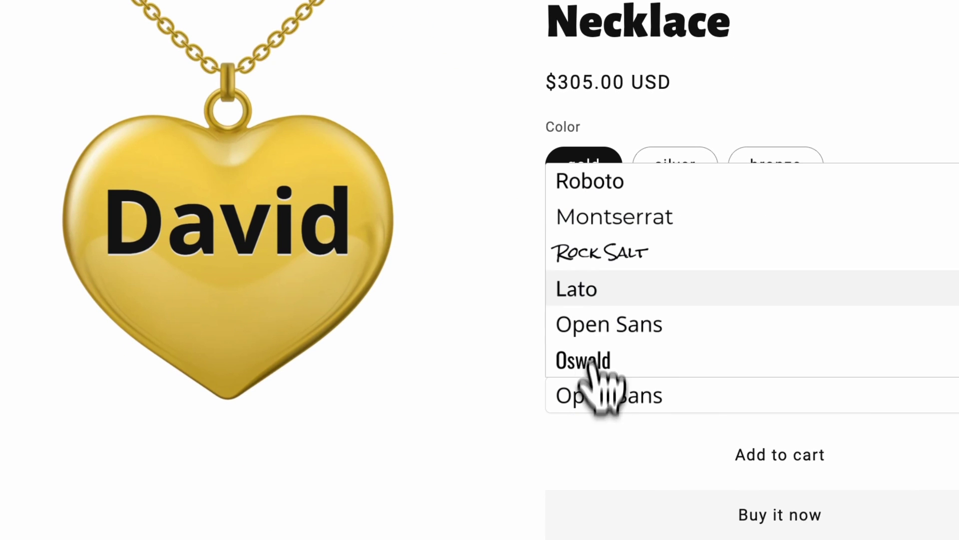
left_click(610, 252)
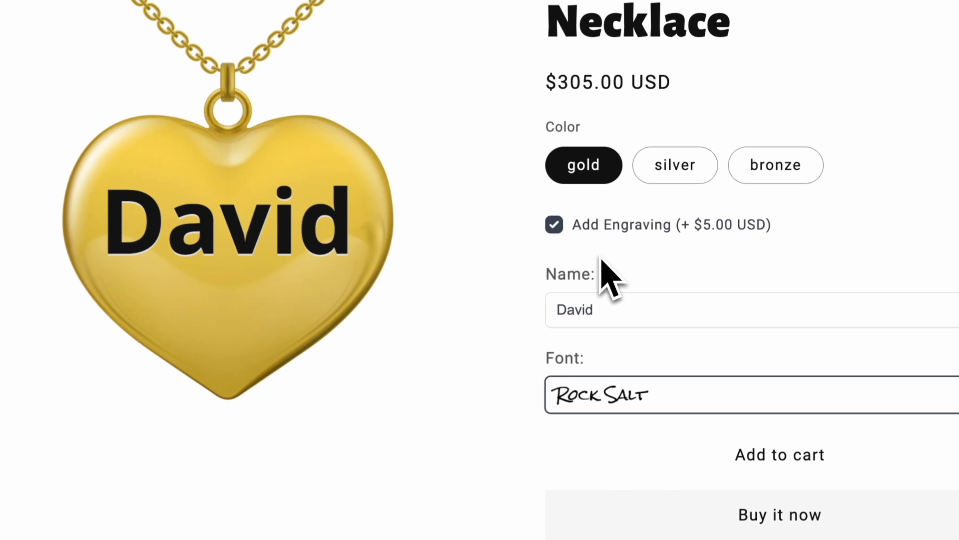
left_click(579, 312)
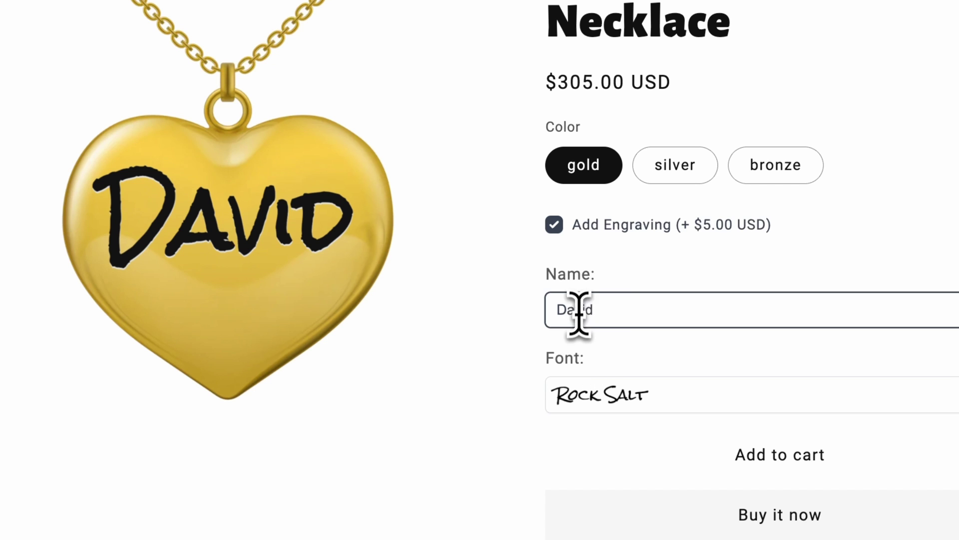
left_click(575, 387)
left_click(591, 360)
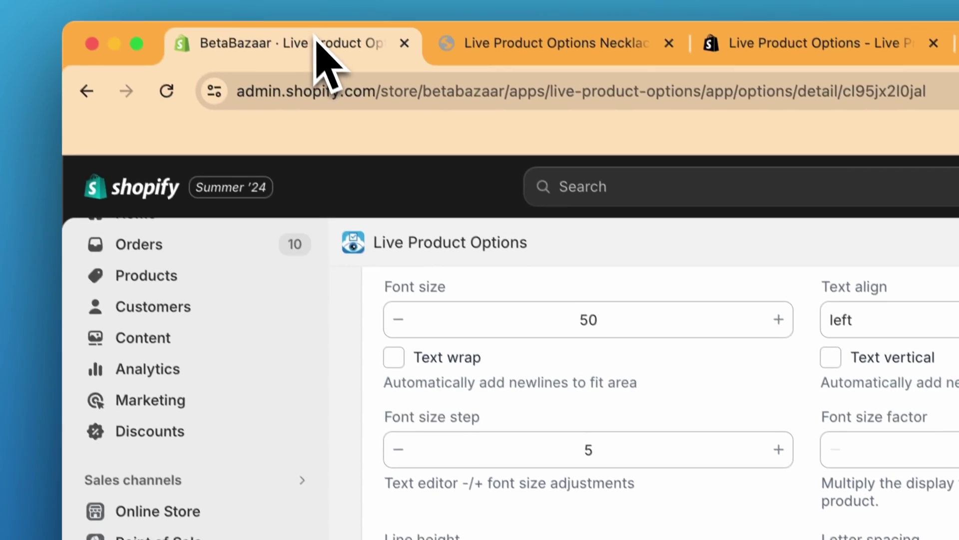
Step: Review the text layer's Advanced Area, Position, Scale and Location settings, then return to the storefront necklace page
scroll(459, 450, "down", 3)
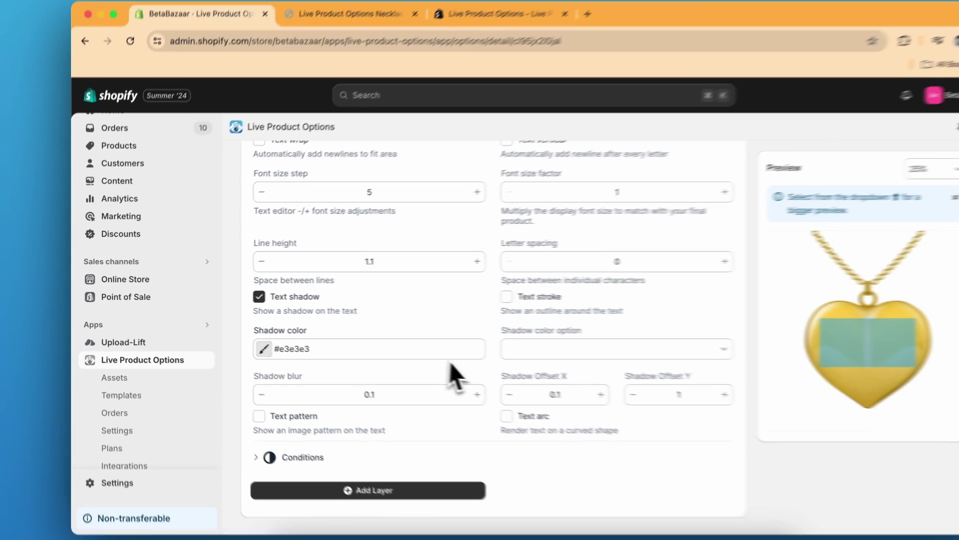
scroll(768, 440, "up", 10)
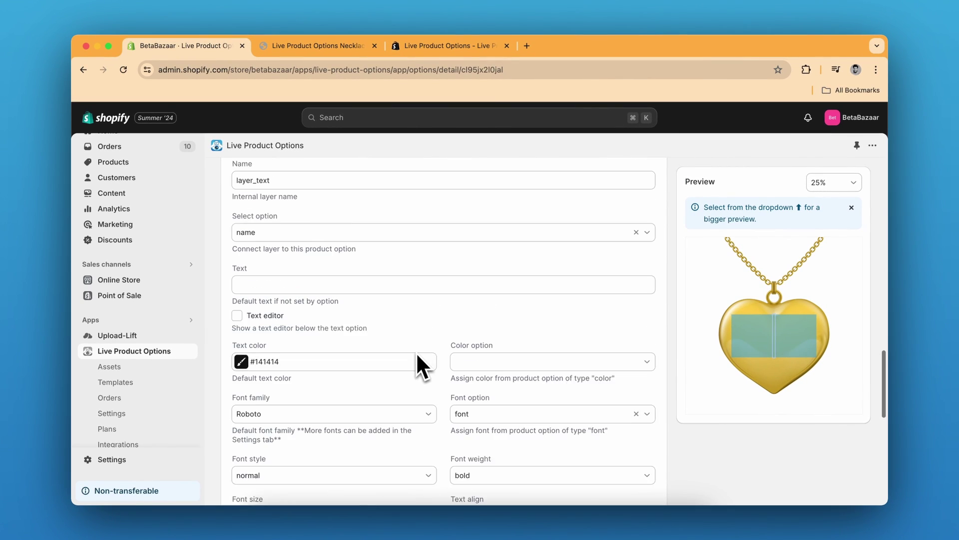
scroll(417, 354, "up", 3)
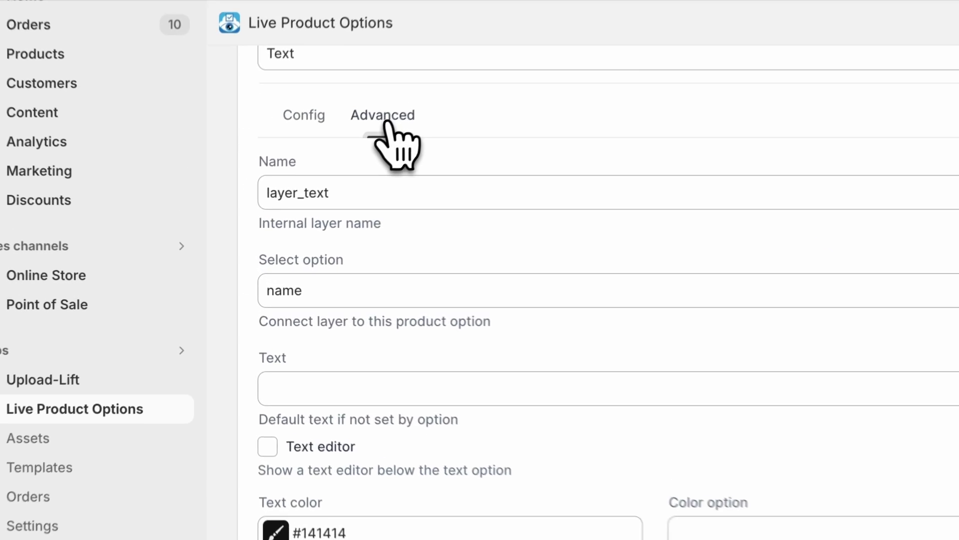
left_click(388, 120)
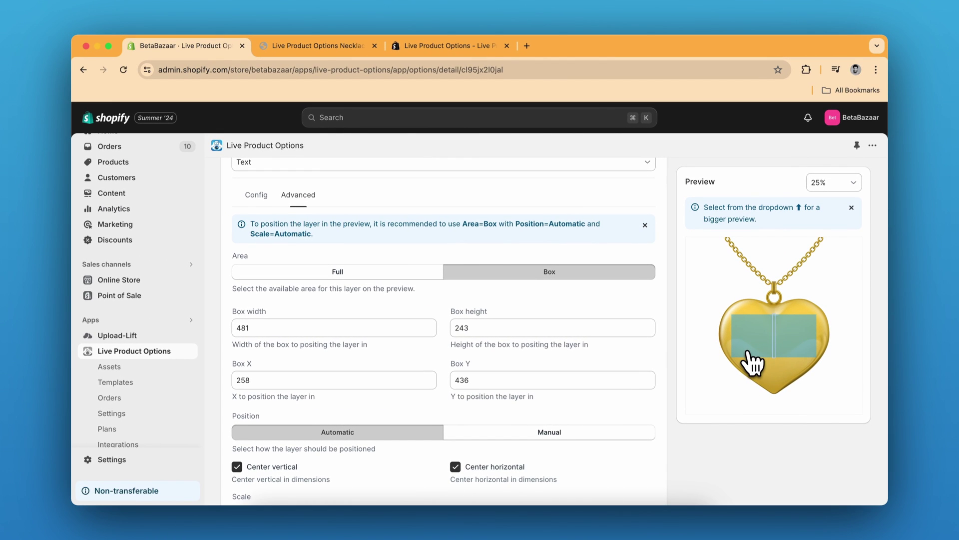
scroll(524, 334, "down", 8)
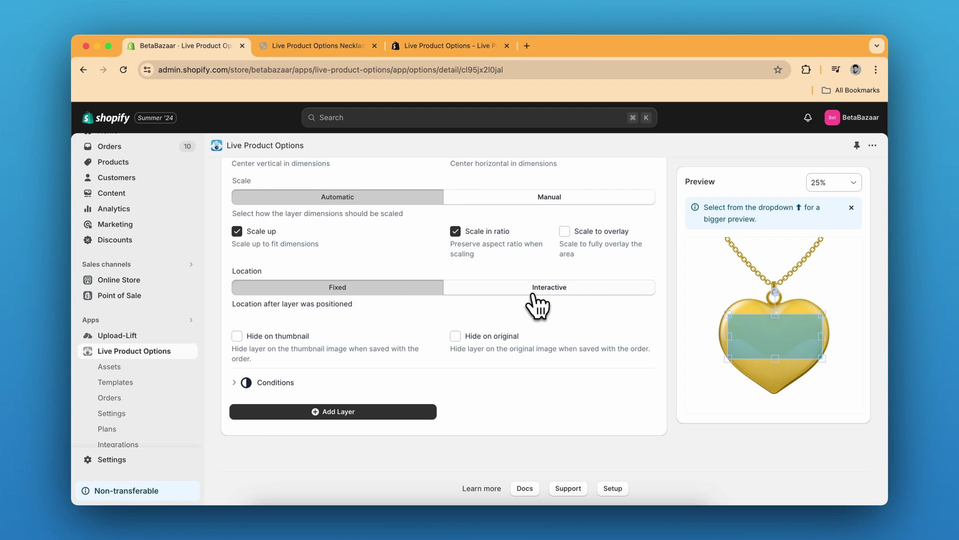
key("ctrl+Tab")
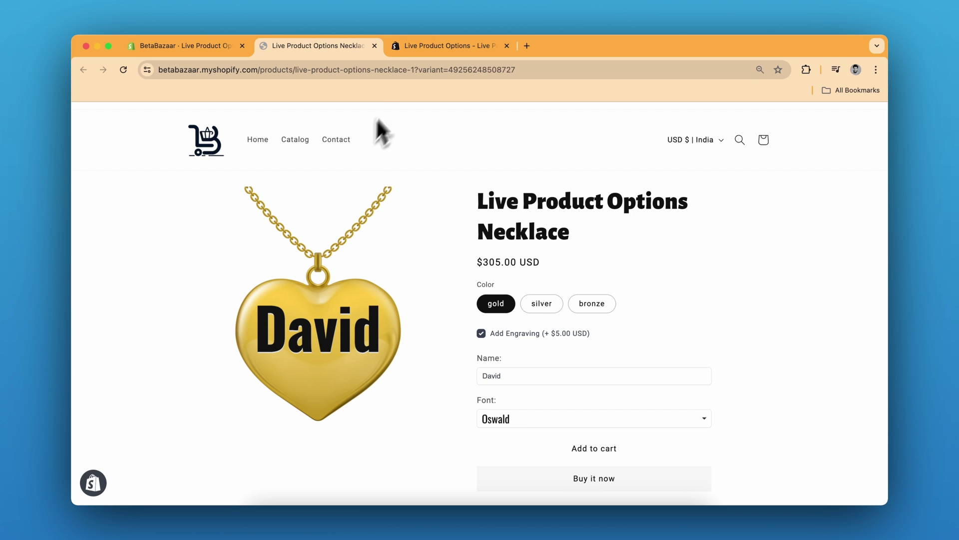
Step: Bring up the Live Product Options listing with its Create Beautiful Customized Shopping Experiences banner
left_click(443, 45)
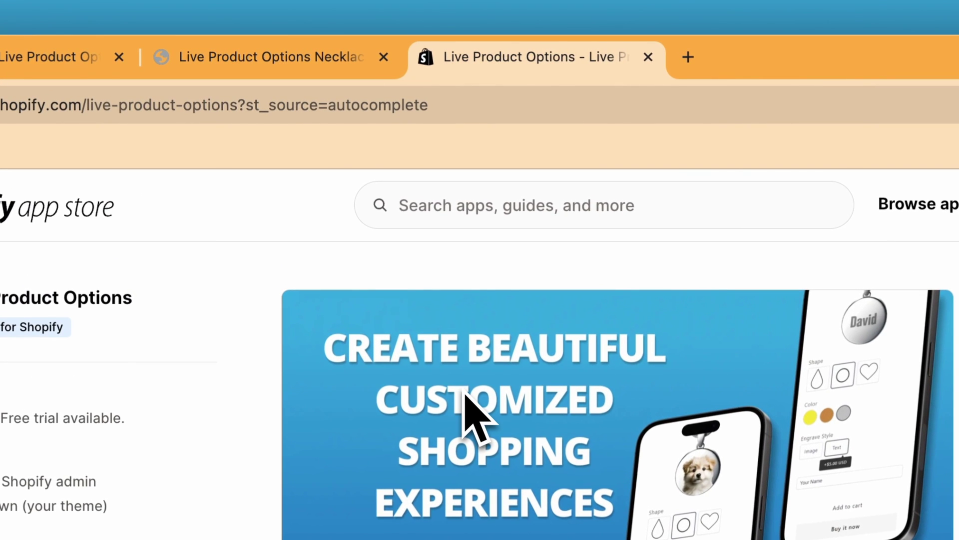